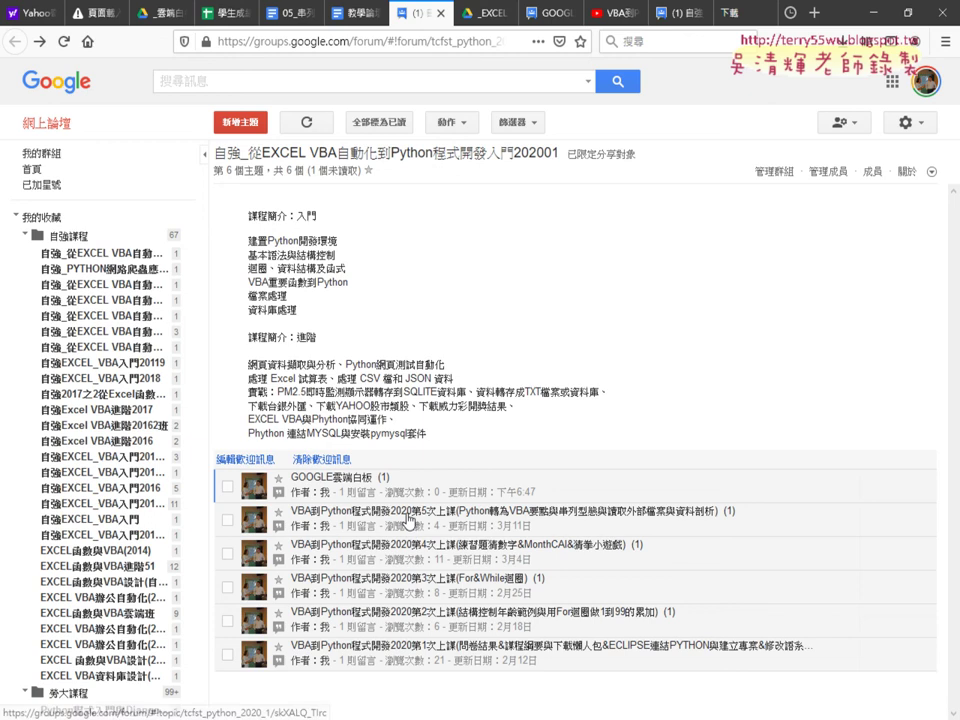
Open the lesson-5 thread, highlight the agenda items Python轉為VBA要點, 串列型態 and member, then go to Drive
left_click(409, 530)
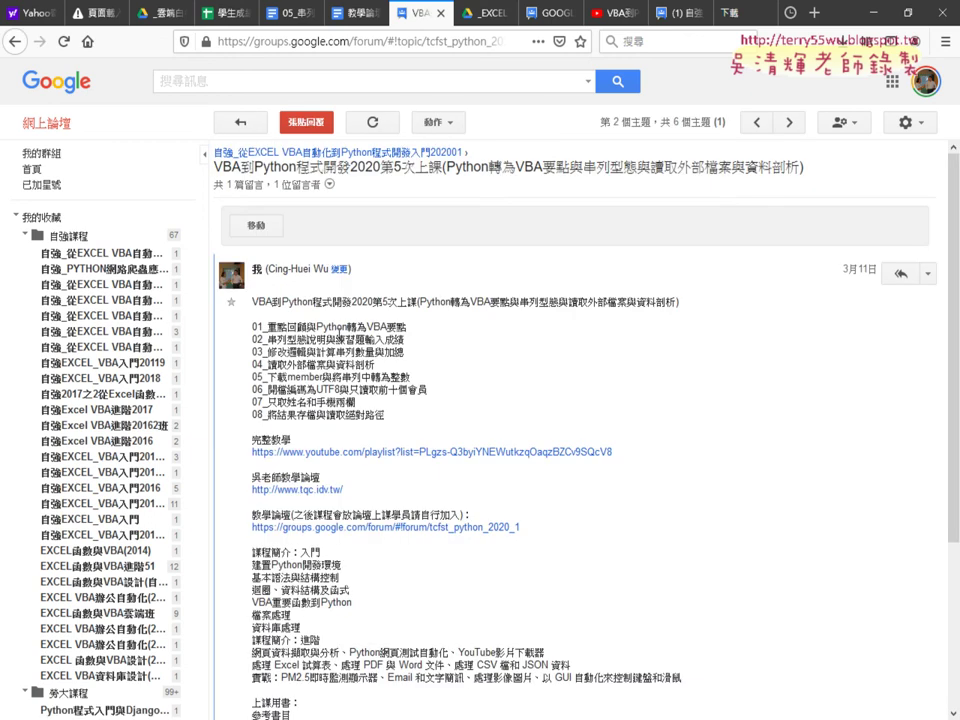
left_click_drag(316, 327, 408, 328)
left_click_drag(266, 339, 306, 339)
double_click(305, 377)
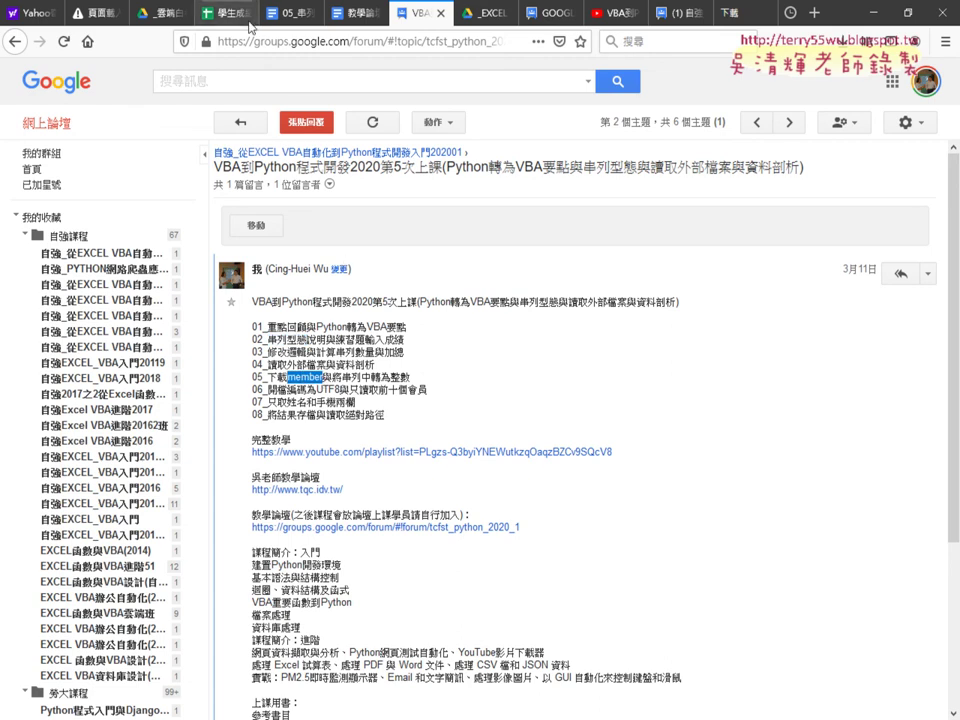
left_click(168, 18)
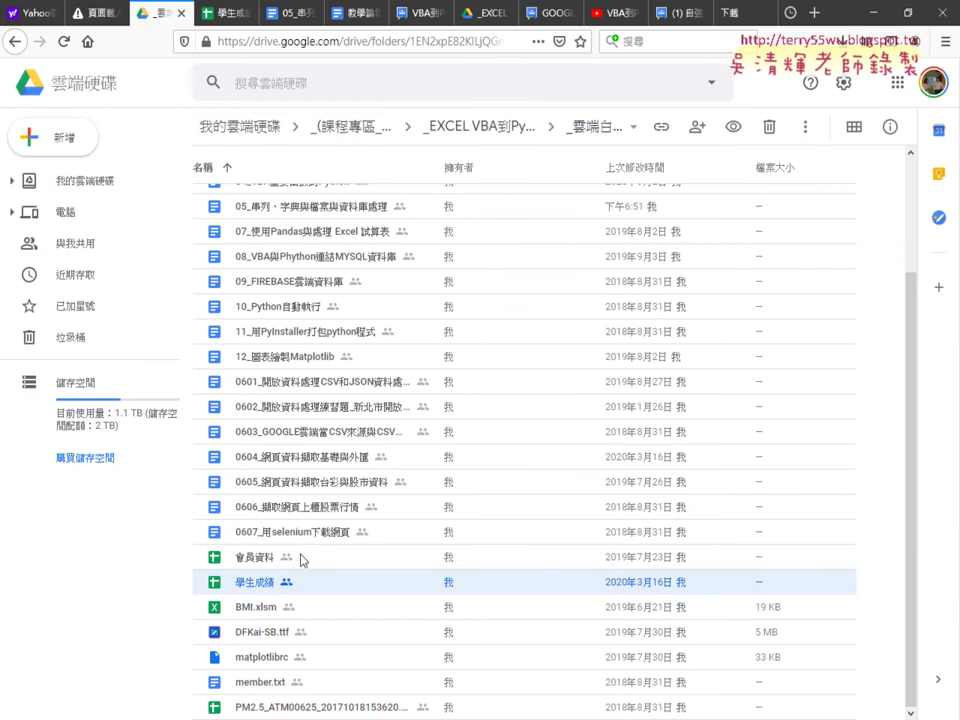
Open member.txt in Google Docs, highlight its 編號,姓名,生日,血型,手機 header and scroll through the records
double_click(262, 683)
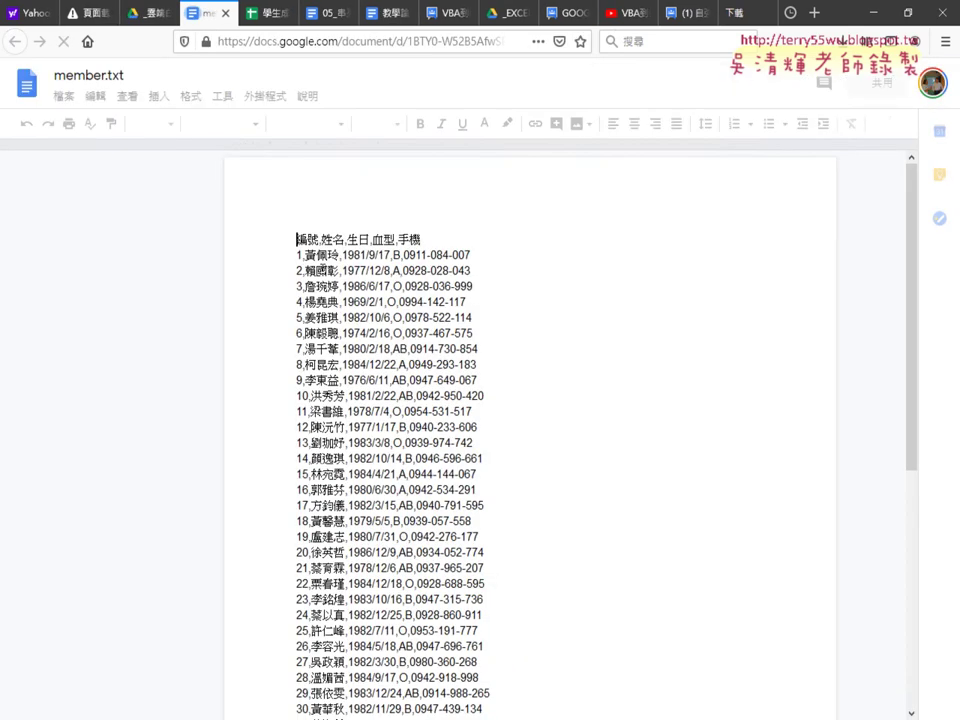
left_click_drag(297, 239, 446, 242)
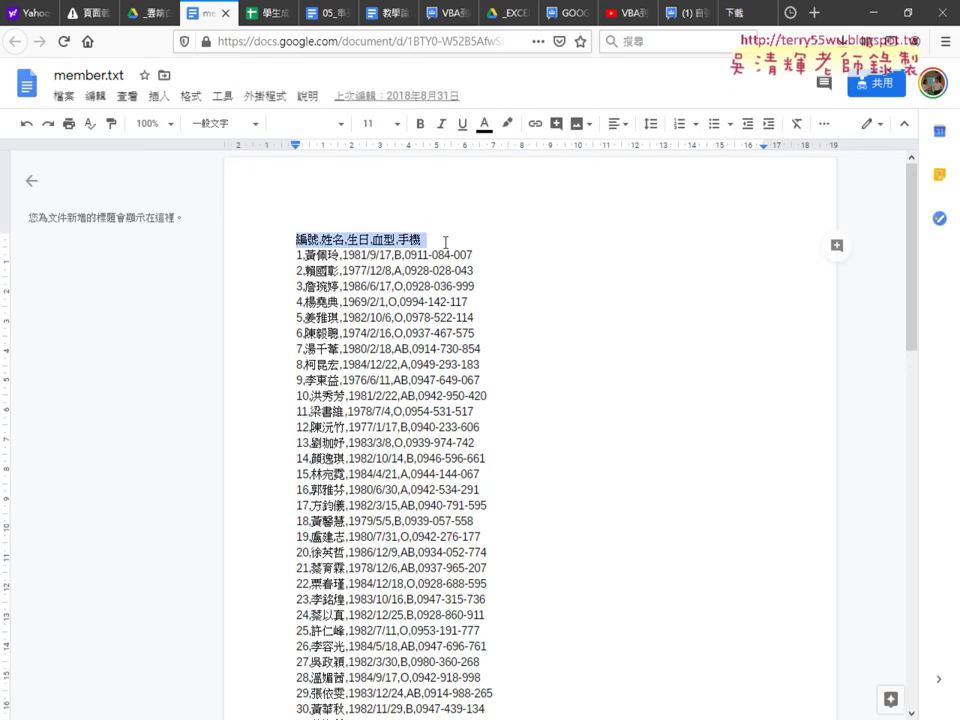
scroll(446, 250, "down", 3)
scroll(459, 291, "down", 7)
scroll(459, 291, "up", 3)
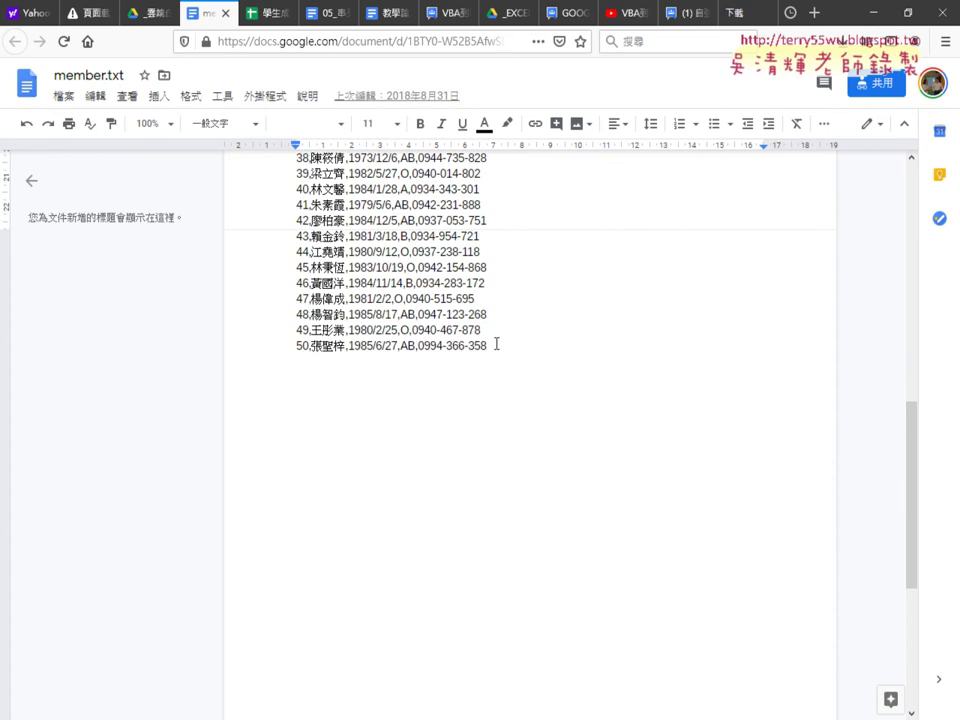
left_click_drag(497, 343, 274, 330)
scroll(274, 330, "up", 5)
scroll(274, 330, "up", 5)
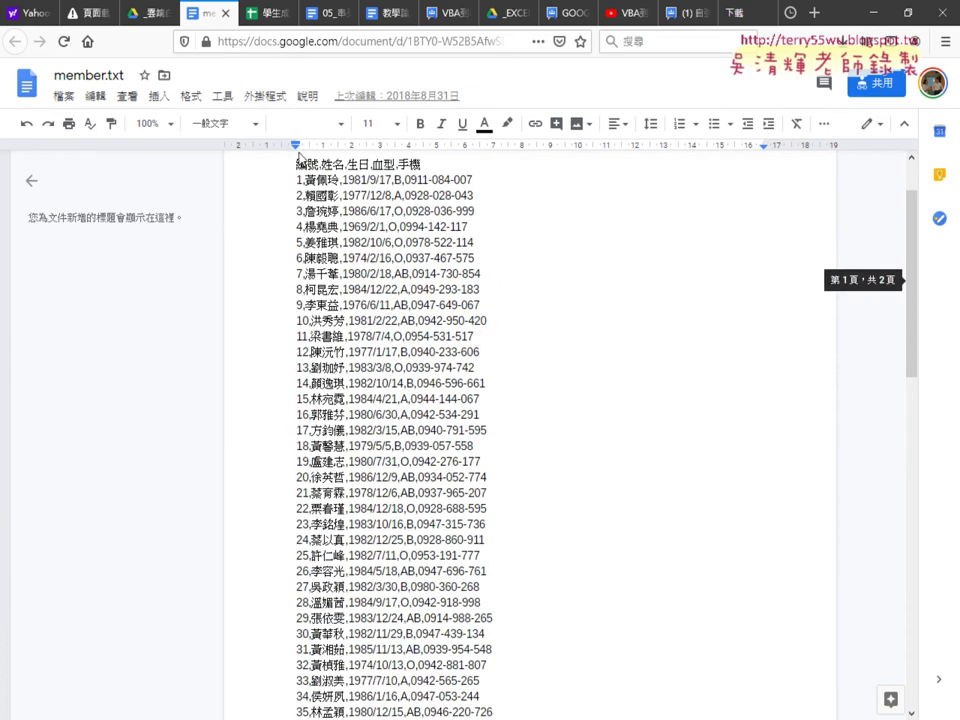
left_click_drag(297, 164, 447, 174)
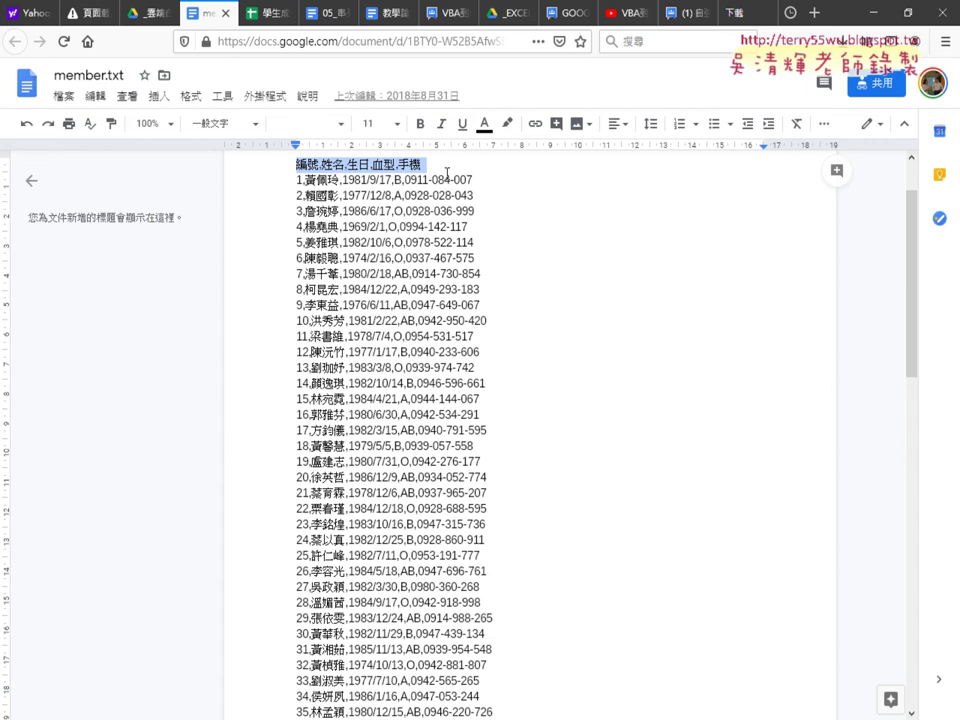
scroll(475, 198, "up", 2)
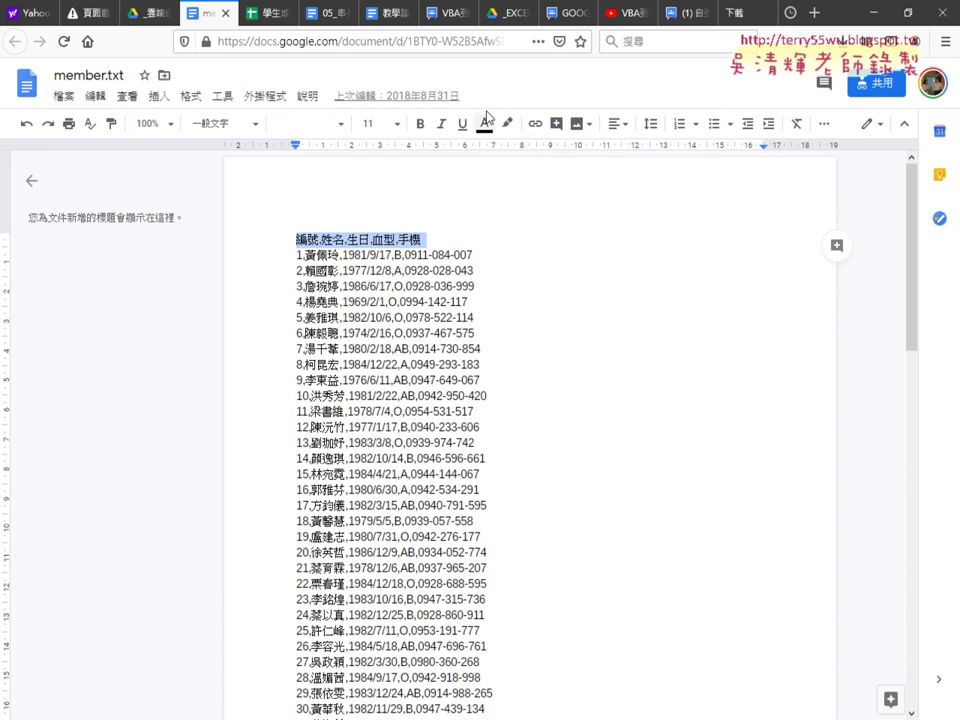
Return to the lesson-5 VBA-to-Python thread in Google Groups
left_click(457, 16)
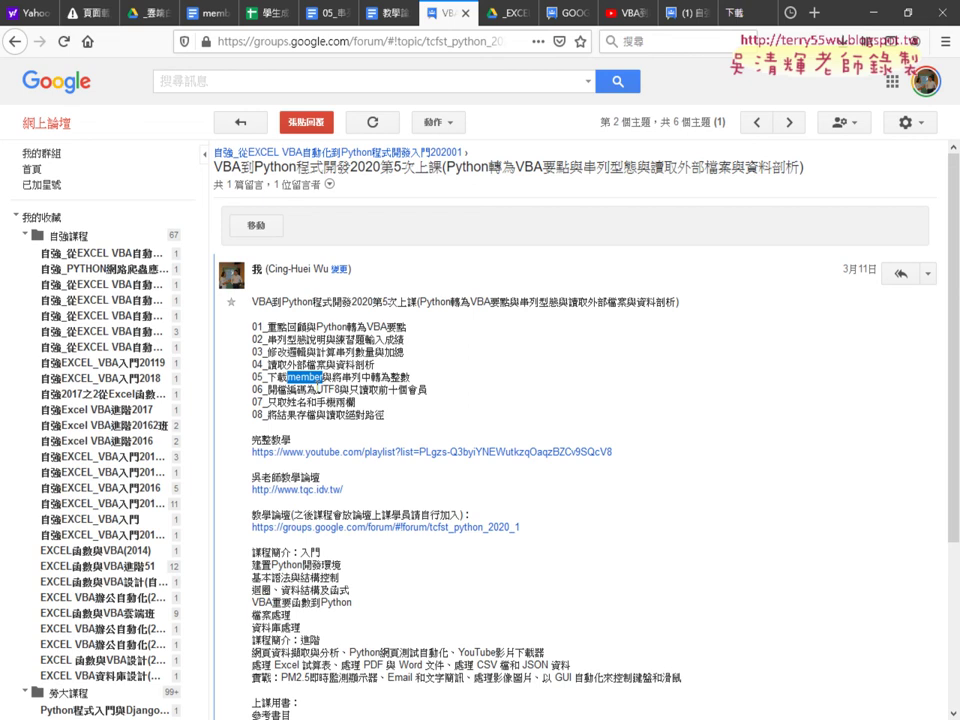
Switch to the lesson 05 notes and scroll up past the name-and-phone output image
left_click(328, 20)
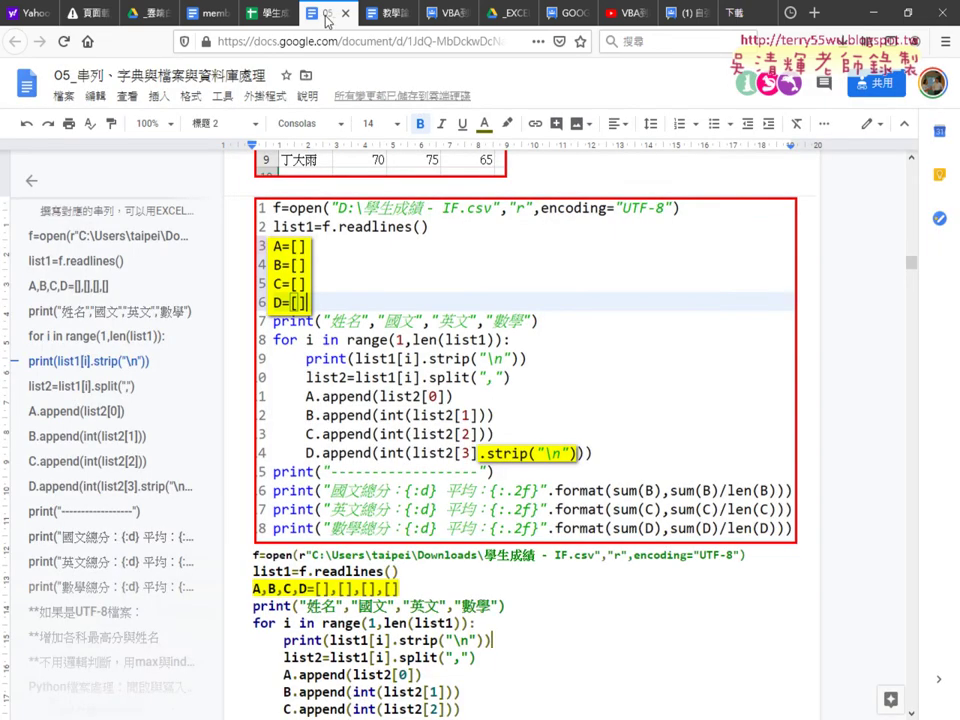
scroll(440, 284, "up", 15)
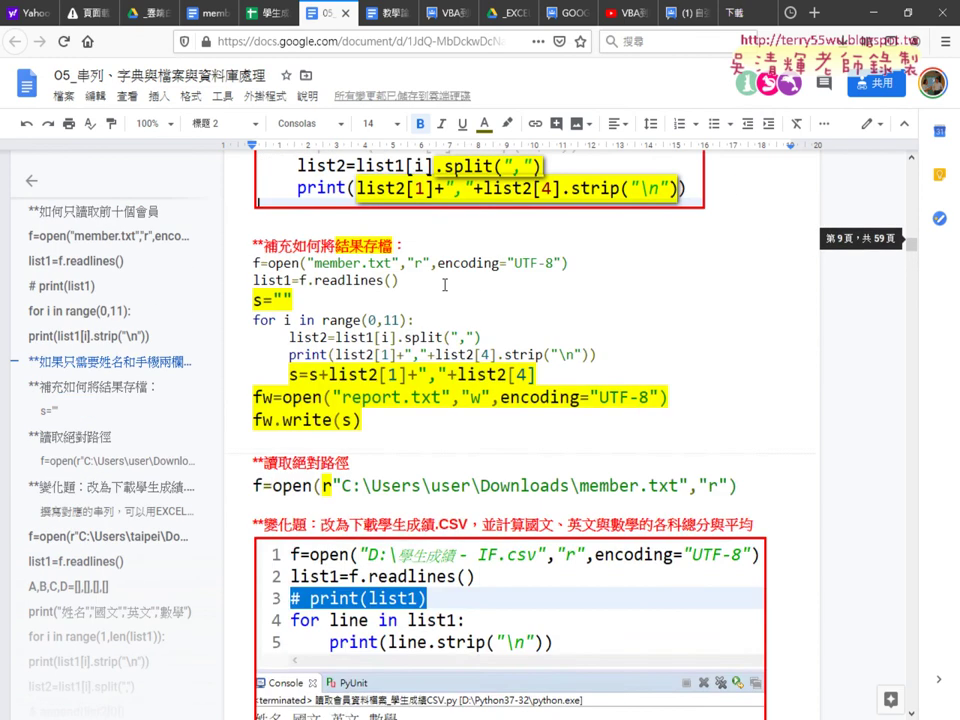
scroll(444, 285, "up", 3)
scroll(437, 285, "up", 2)
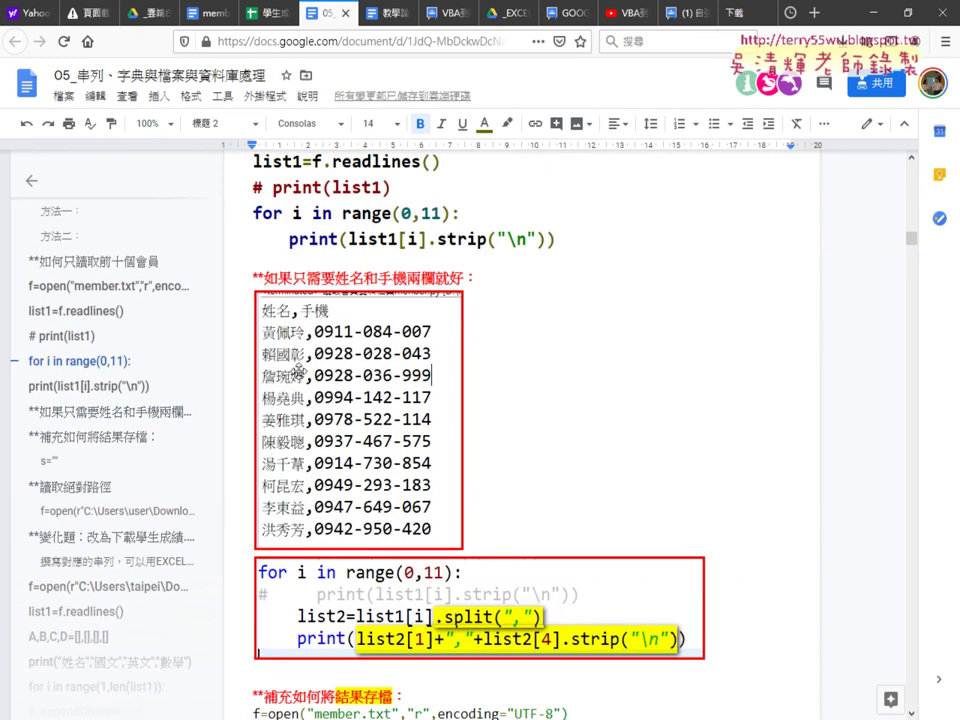
left_click(297, 370)
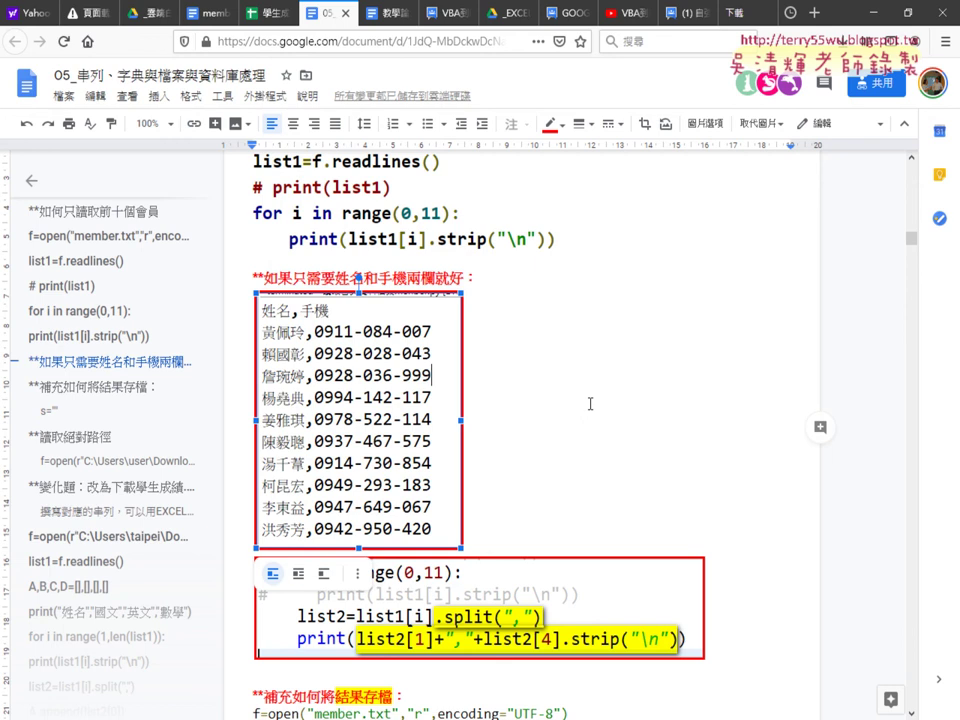
scroll(590, 404, "up", 1)
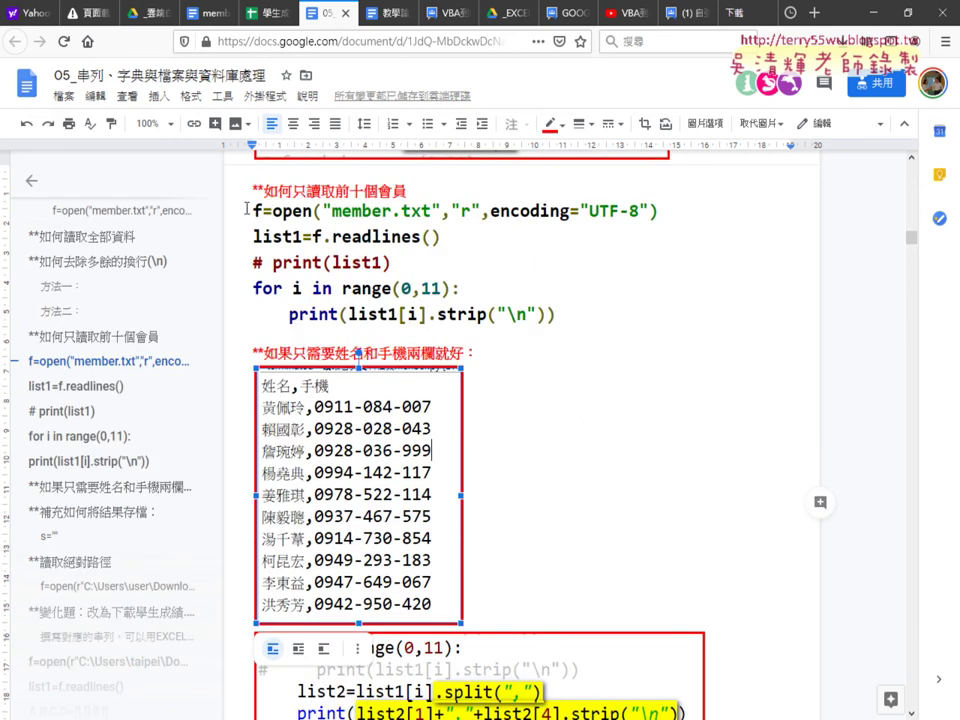
Highlight the line for i in range(0,11): in light green
left_click_drag(253, 211, 565, 314)
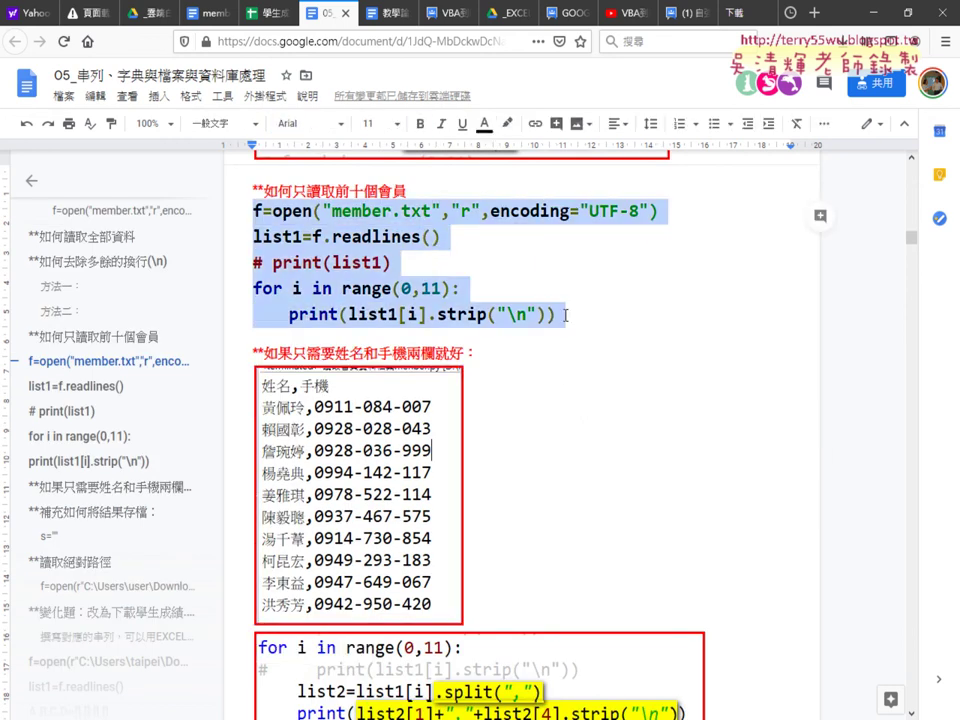
left_click(322, 211)
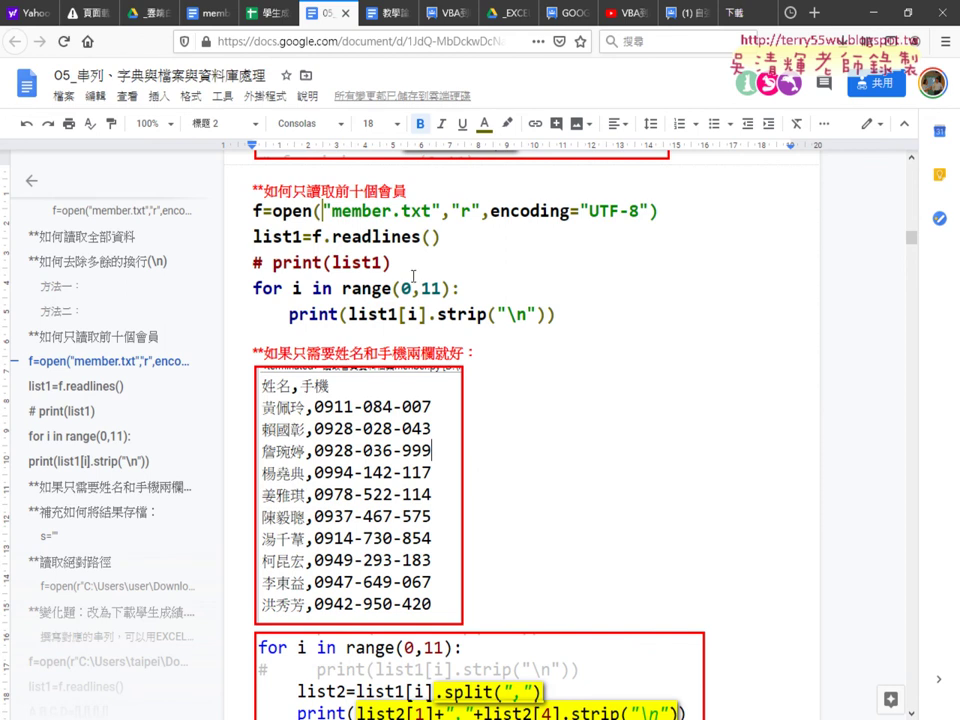
left_click_drag(253, 288, 468, 289)
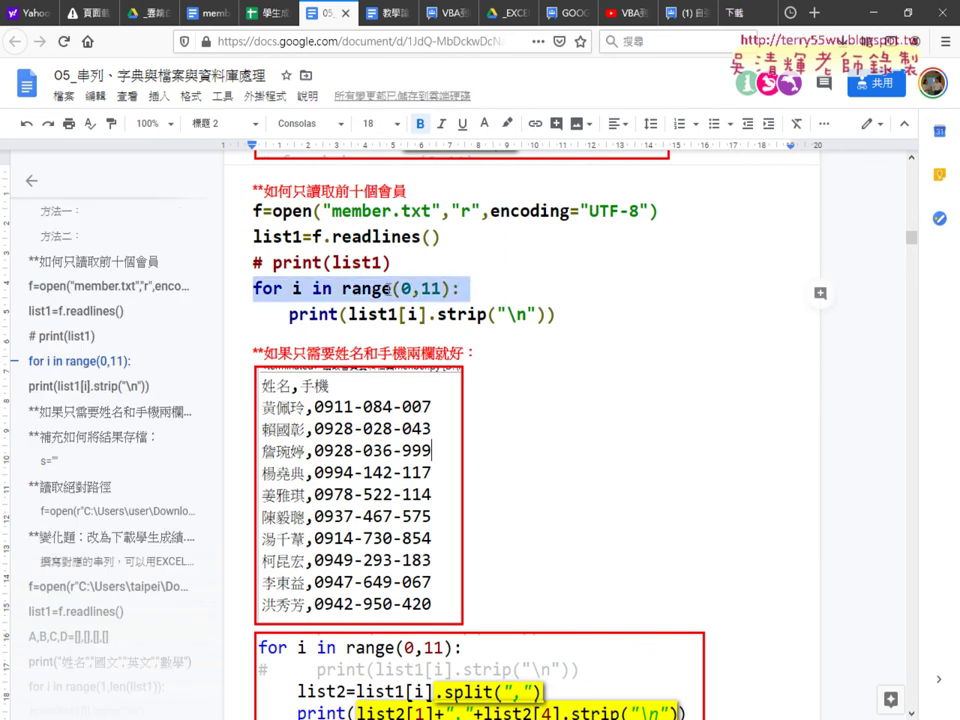
left_click(507, 123)
left_click(563, 227)
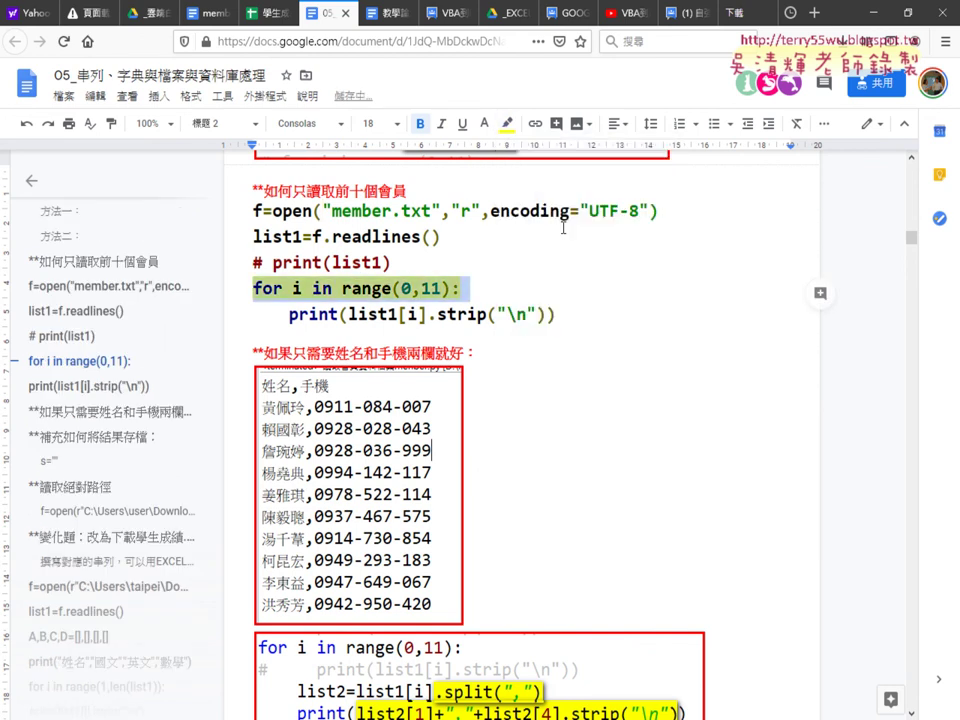
Scroll through the save-results and name-and-phone loop code toward the student-scores CSV exercise
scroll(675, 333, "down", 5)
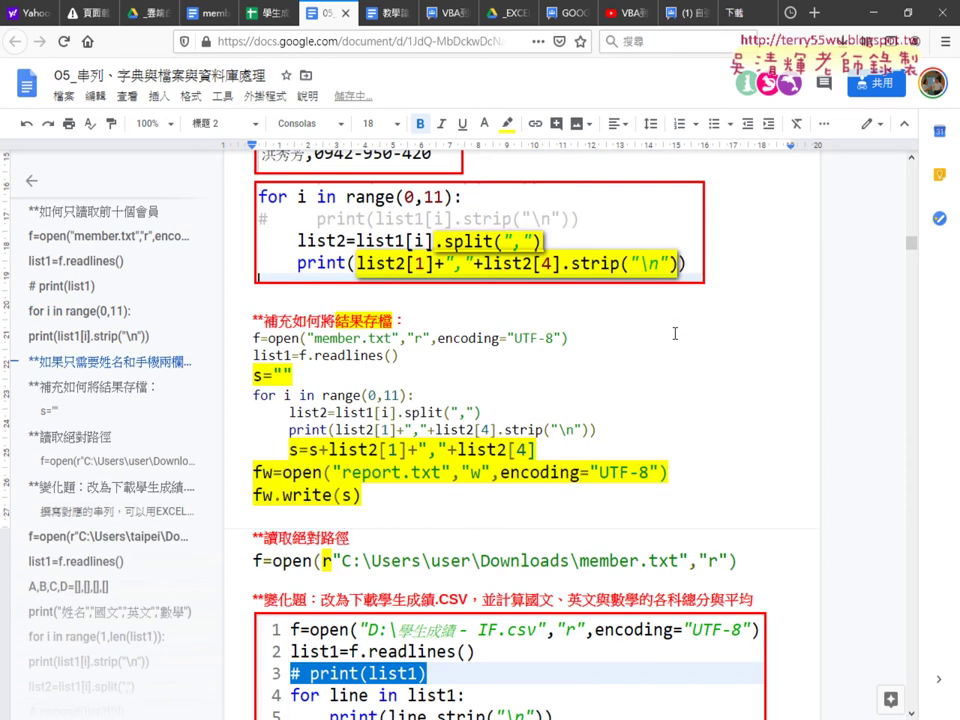
scroll(675, 333, "down", 1)
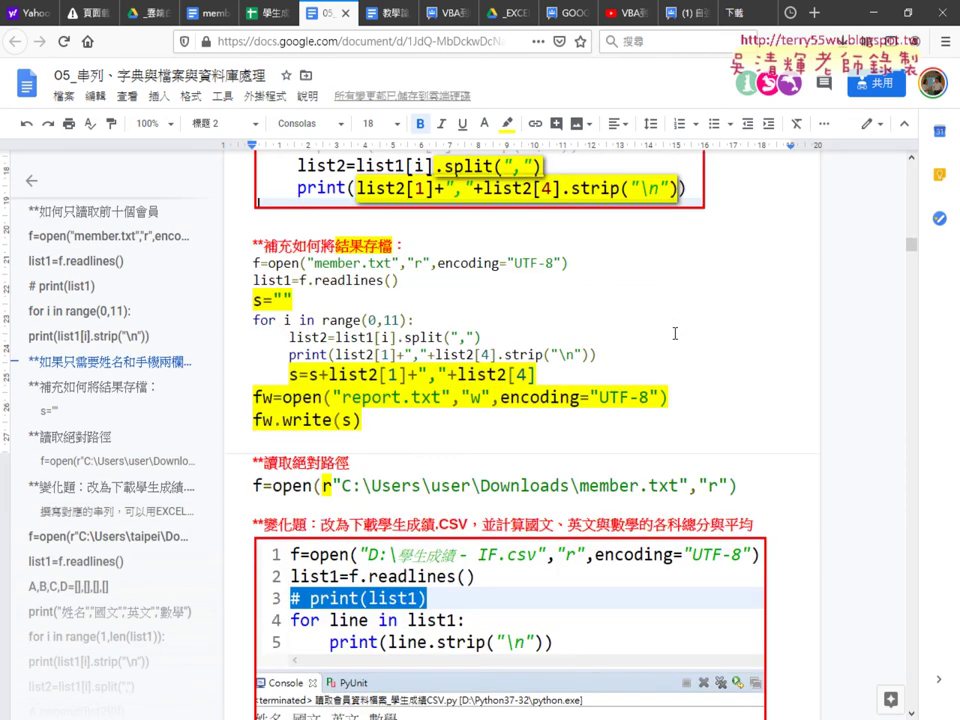
left_click(312, 322)
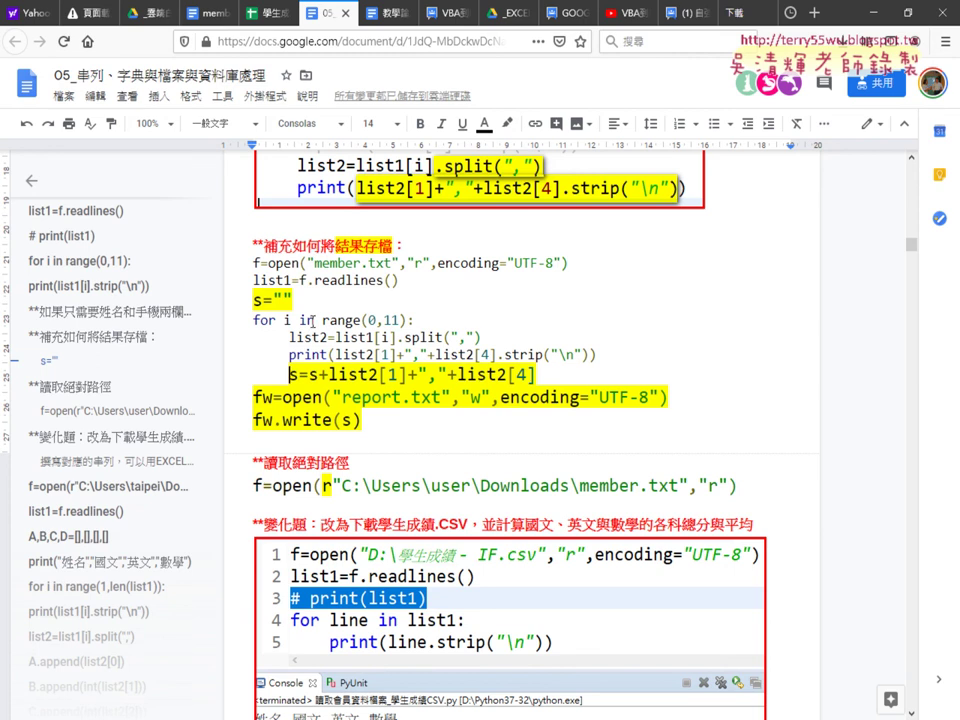
scroll(312, 320, "up", 2)
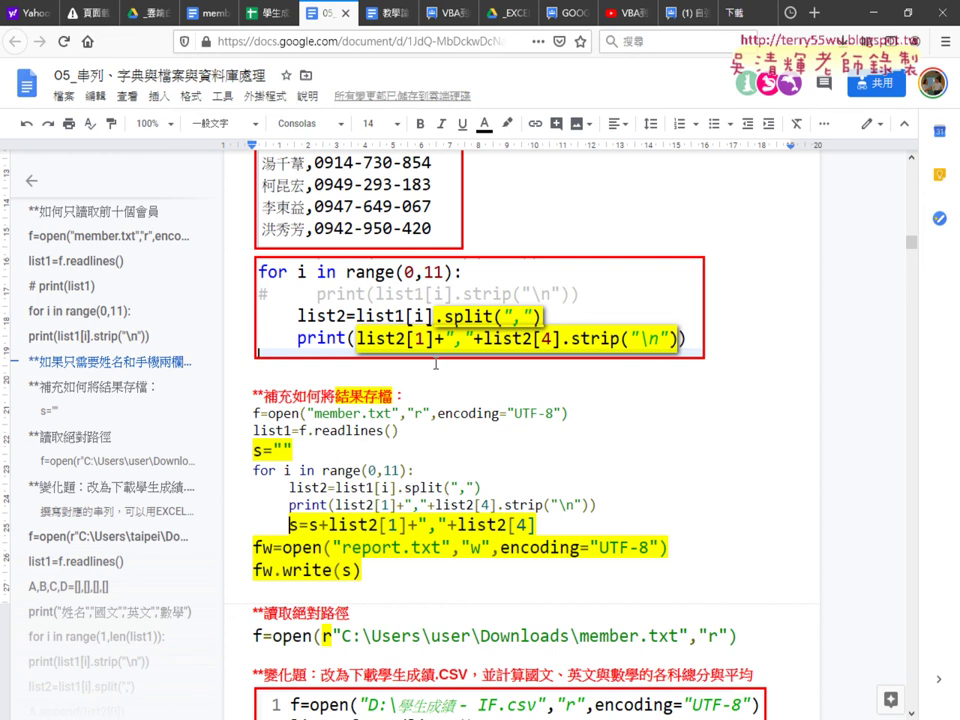
left_click(497, 322)
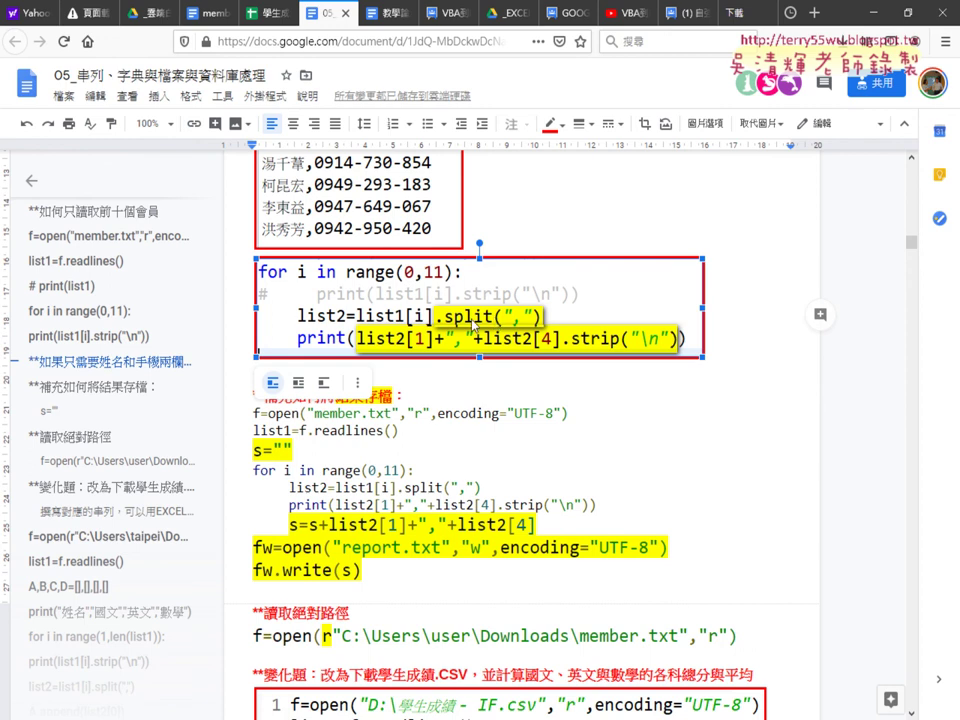
scroll(470, 340, "down", 3)
key("Down")
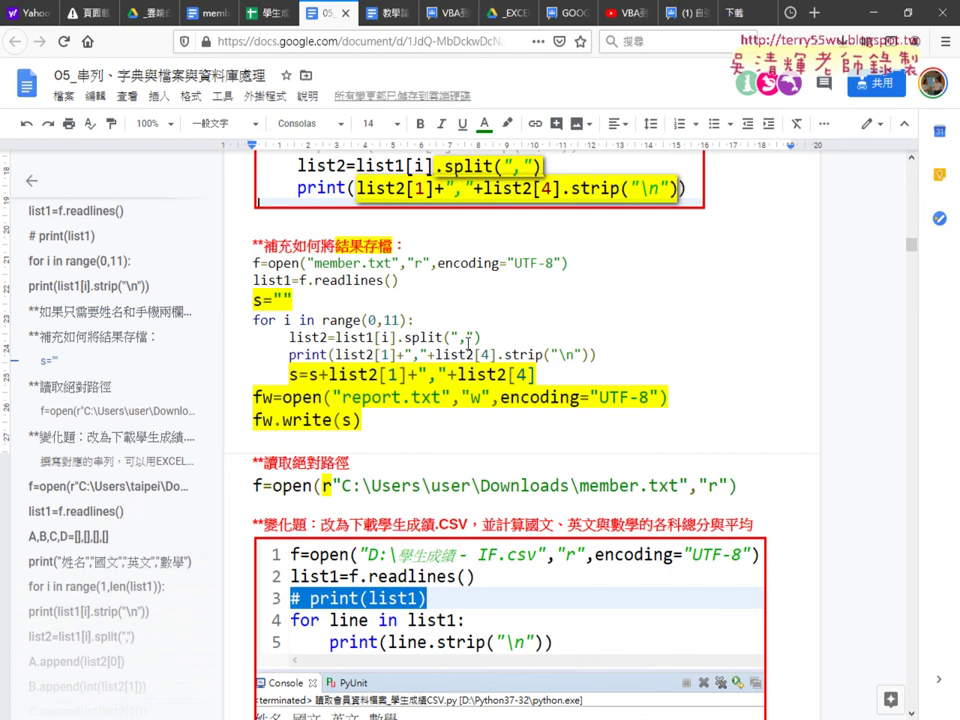
scroll(470, 343, "down", 5)
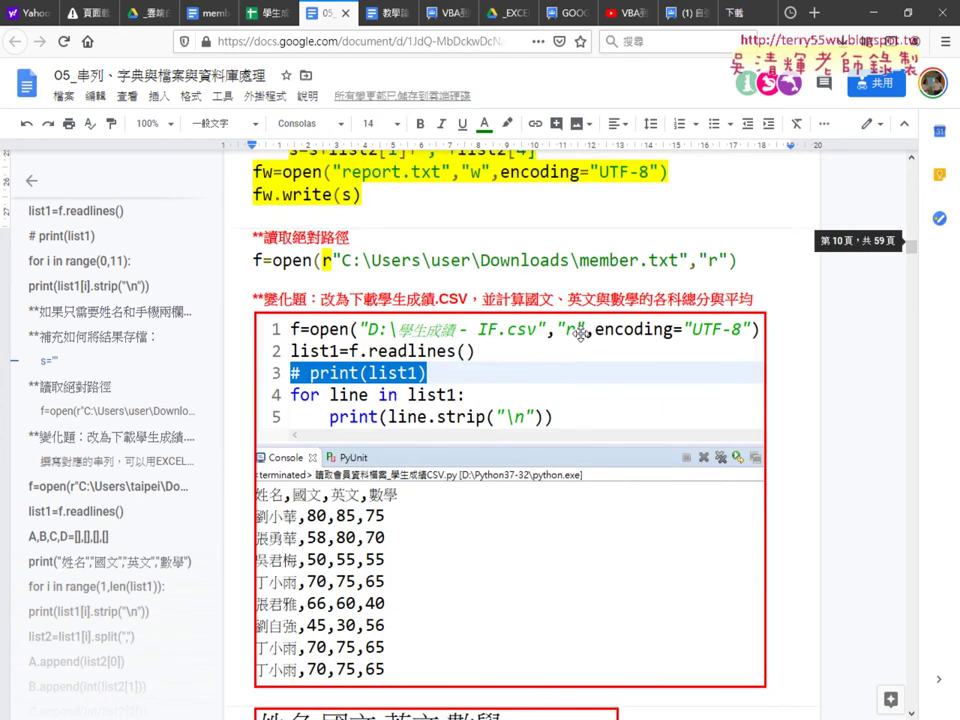
scroll(580, 333, "down", 1)
scroll(580, 333, "down", 1)
scroll(580, 333, "up", 1)
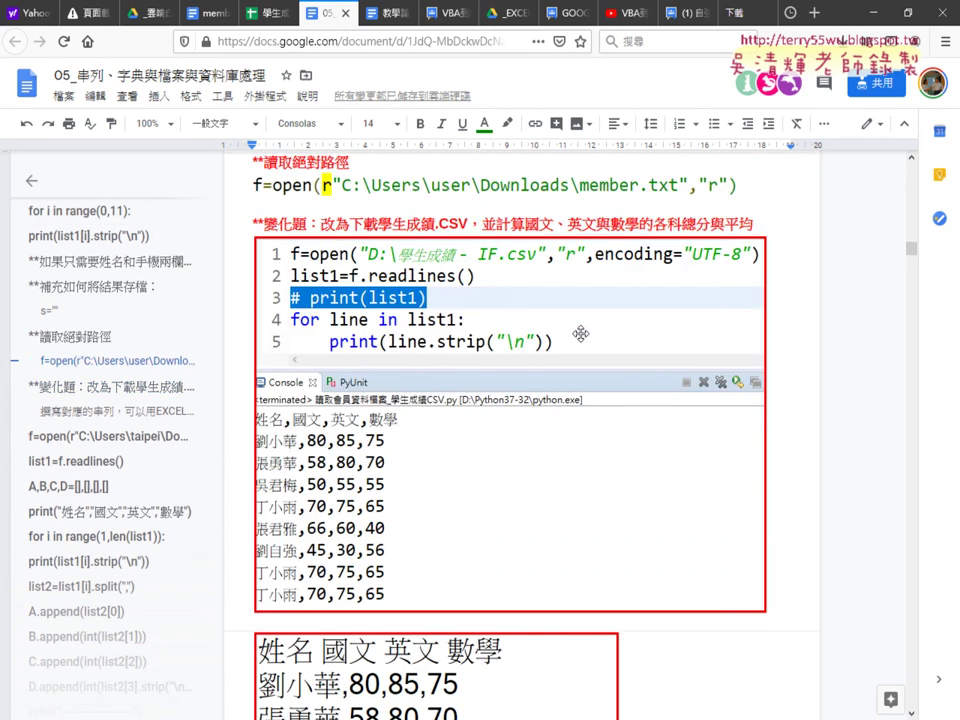
mouse_move(657, 185)
left_mouse_down()
mouse_move(670, 185)
mouse_move(648, 185)
left_mouse_up()
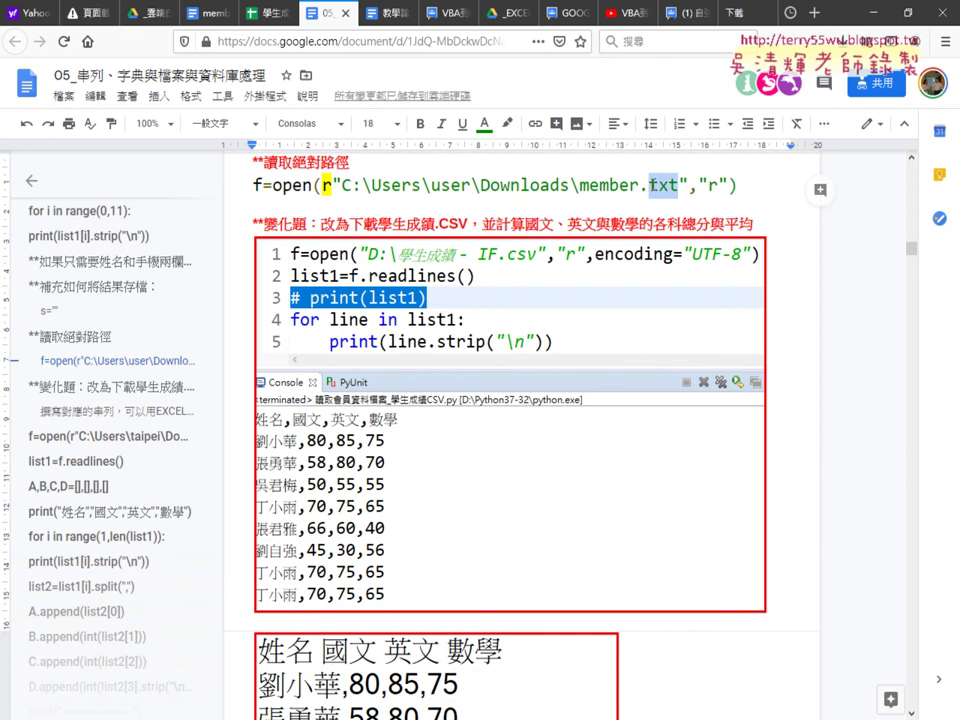
double_click(655, 186)
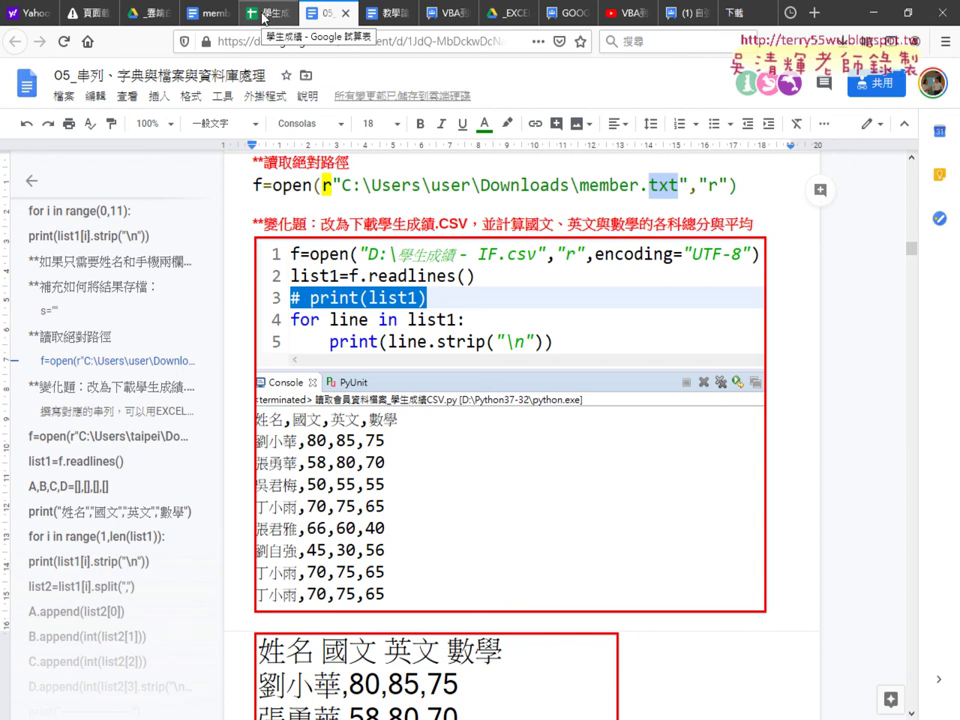
Locate 學生成績 in the Drive course folder and open it in Google Sheets
left_click(138, 17)
scroll(256, 193, "up", 3)
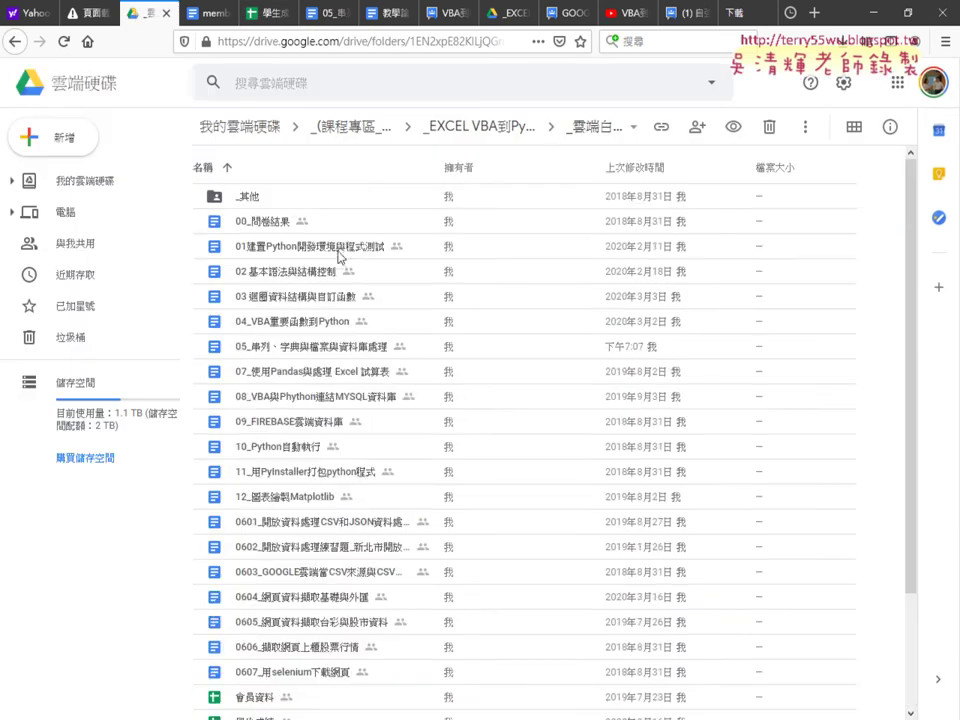
left_click(303, 349)
scroll(252, 262, "down", 3)
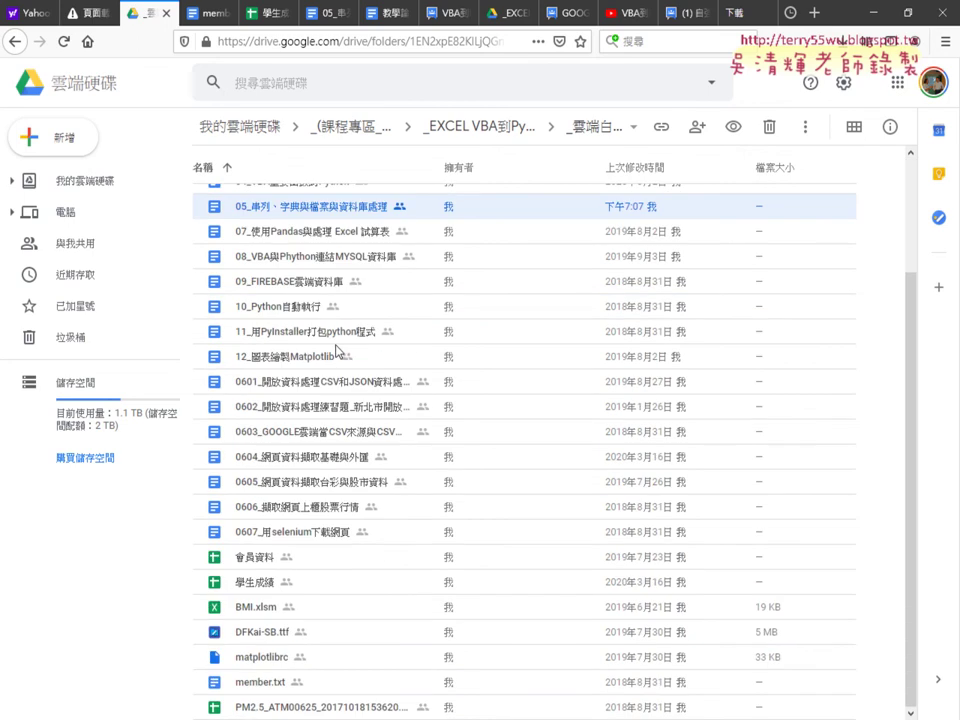
left_click(253, 590)
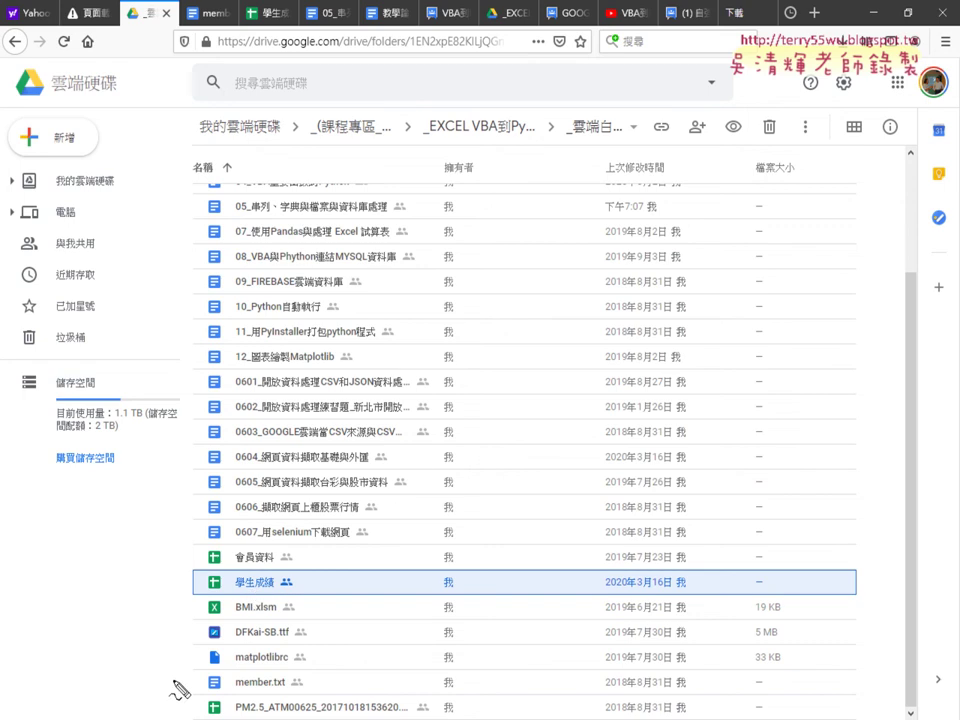
left_click_drag(270, 553, 264, 615)
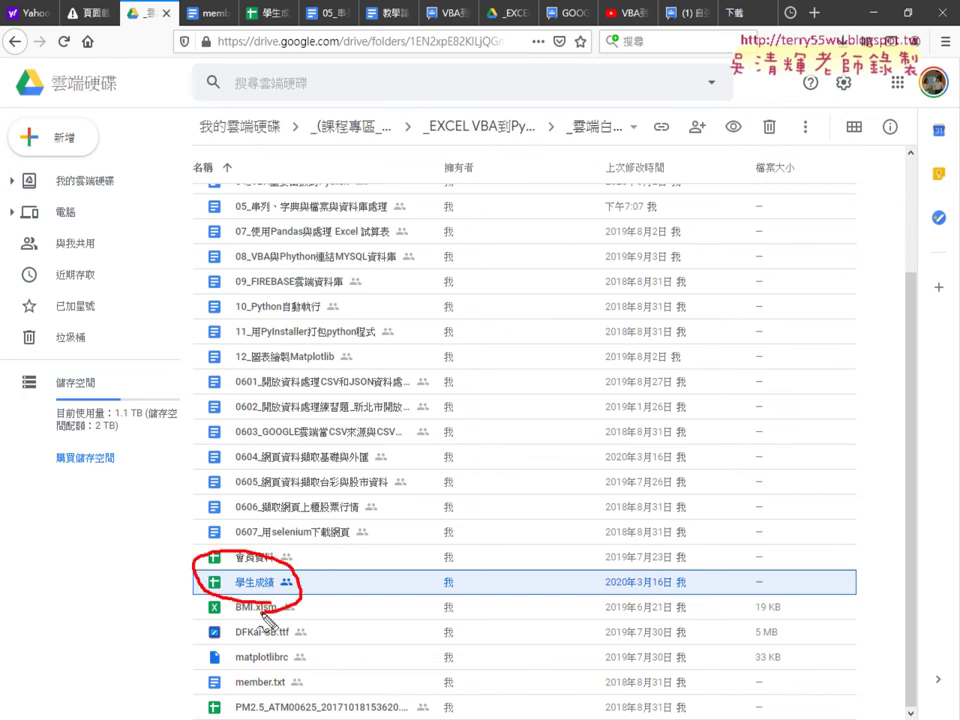
key("Escape")
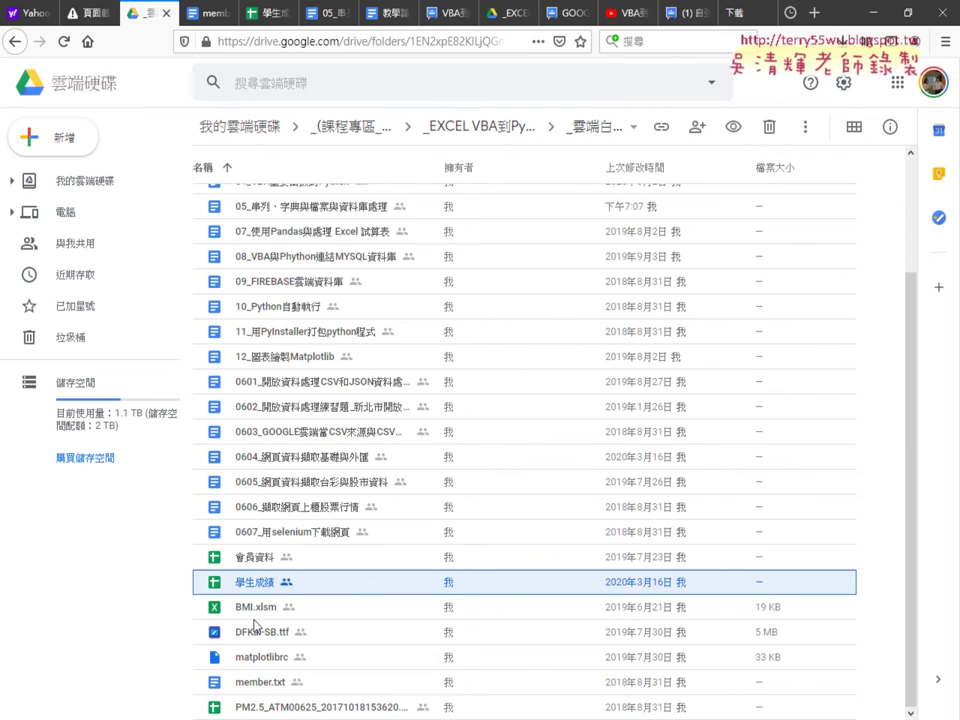
double_click(256, 583)
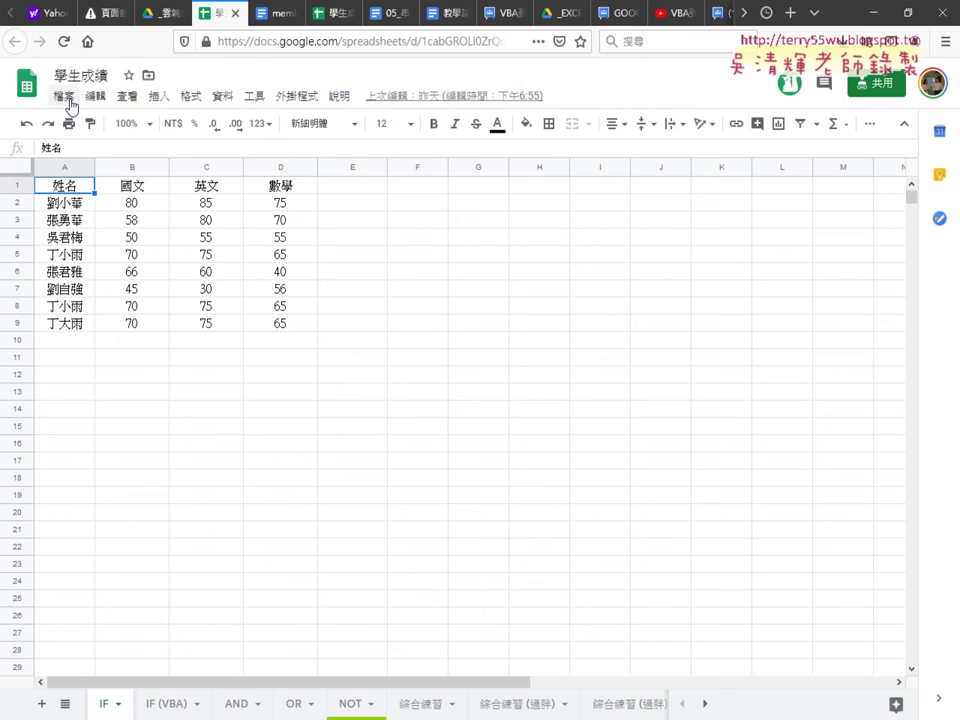
left_click(69, 102)
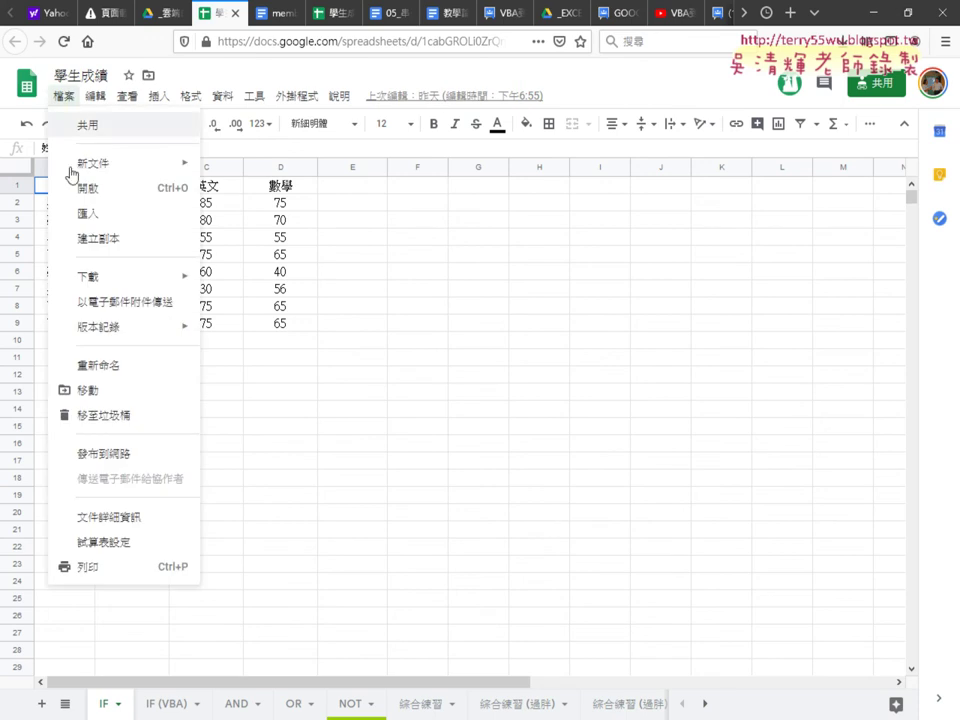
Annotate the 檔案 > 下載 menu in red, underlining the xlsx and csv export formats
mouse_move(86, 280)
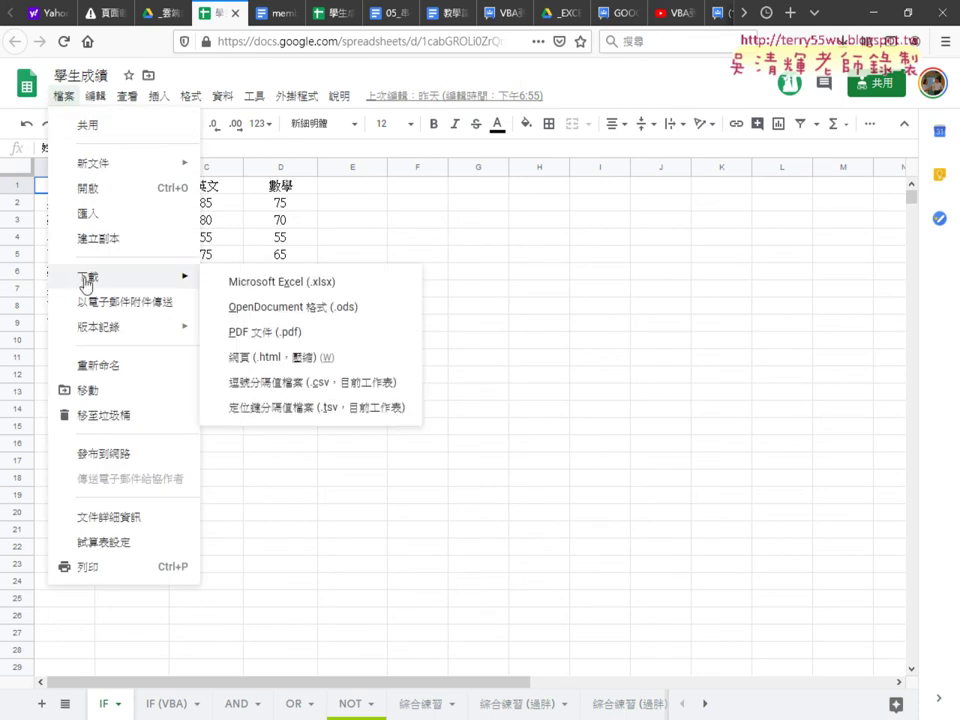
mouse_move(58, 112)
left_mouse_down()
mouse_move(42, 88)
mouse_move(48, 96)
left_mouse_up()
left_click_drag(84, 262, 106, 272)
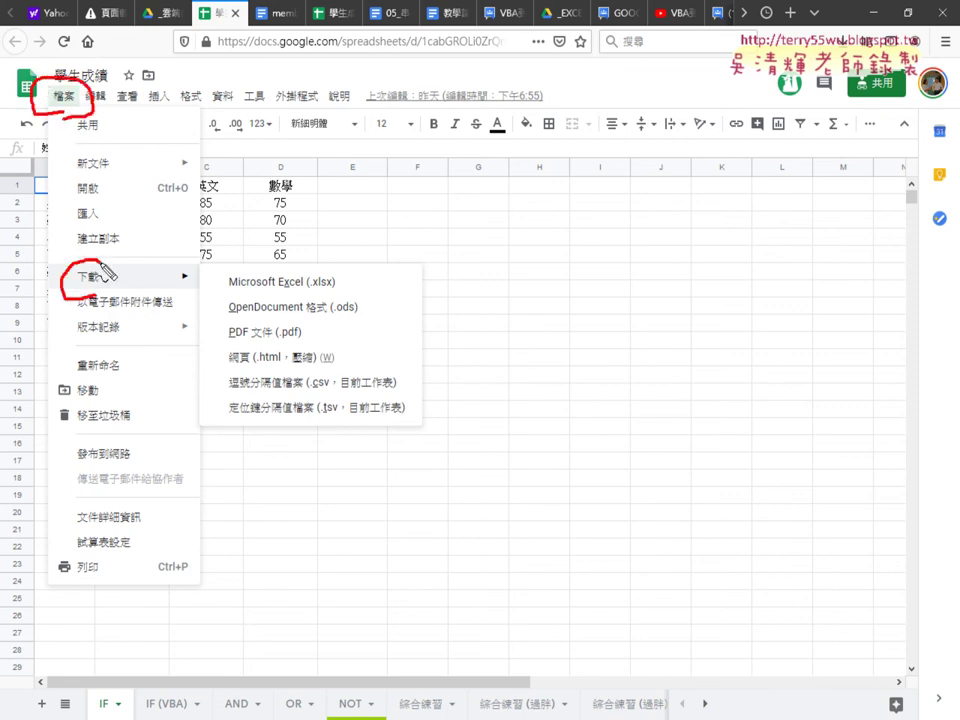
mouse_move(63, 125)
left_mouse_down()
mouse_move(63, 262)
mouse_move(86, 236)
left_mouse_up()
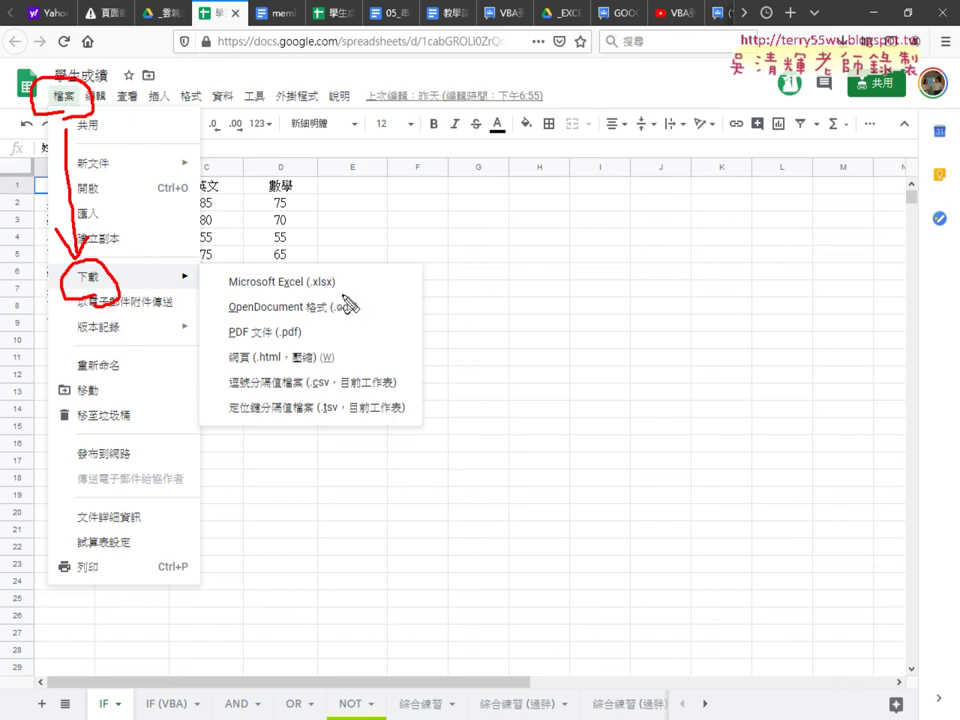
left_click_drag(310, 294, 360, 291)
mouse_move(331, 396)
left_mouse_down()
mouse_move(314, 397)
mouse_move(412, 390)
left_mouse_up()
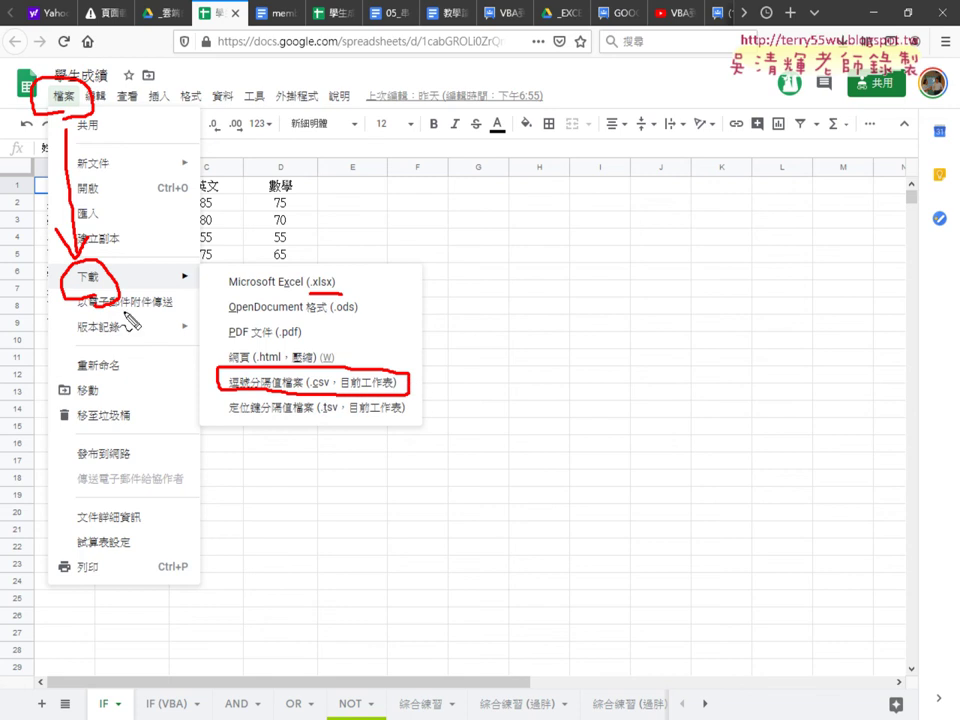
left_click_drag(75, 300, 213, 376)
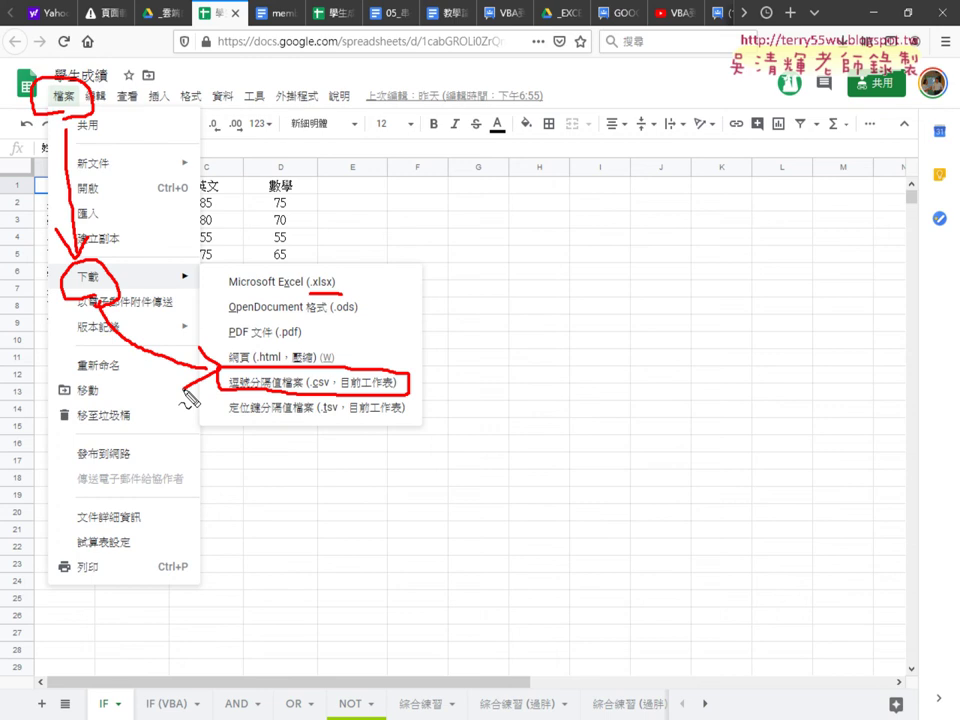
key("Escape")
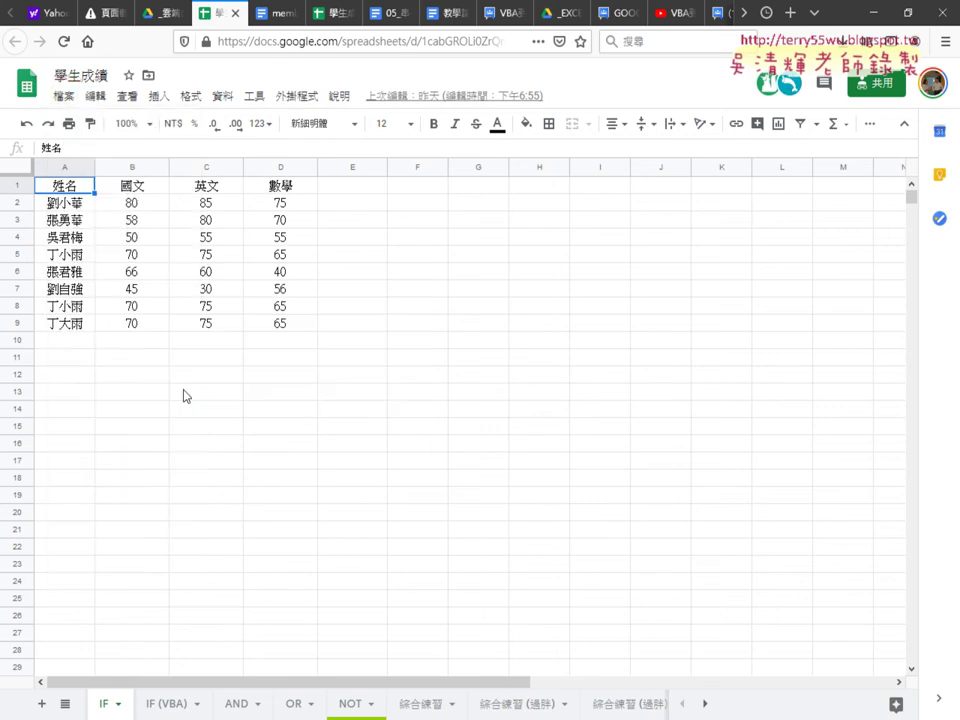
Download the IF sheet as a .csv file and open its Downloads folder
left_click(72, 96)
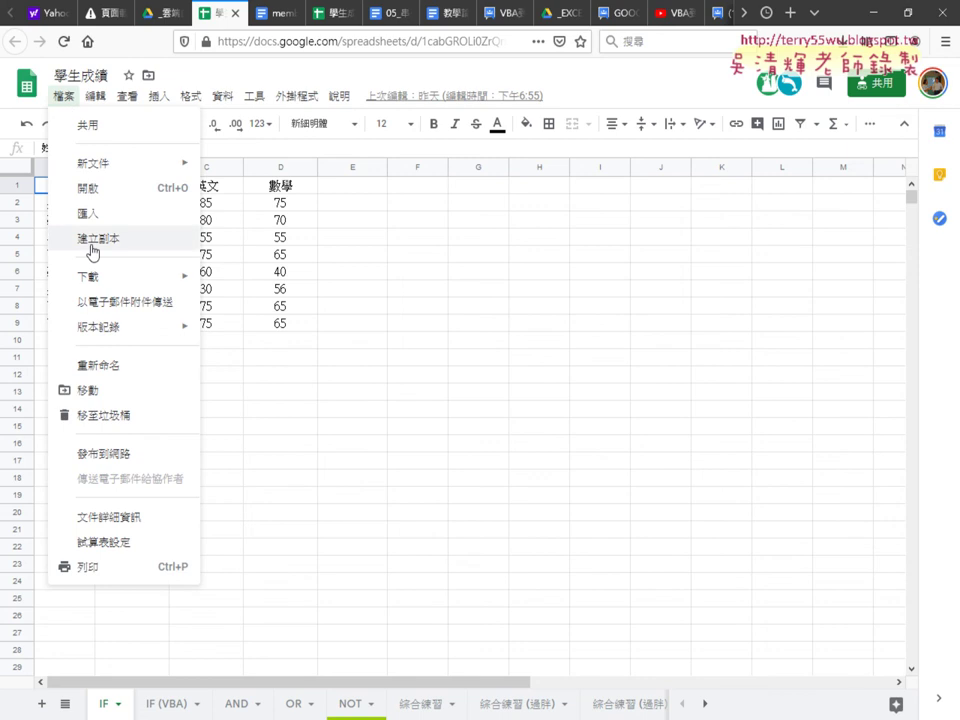
mouse_move(190, 285)
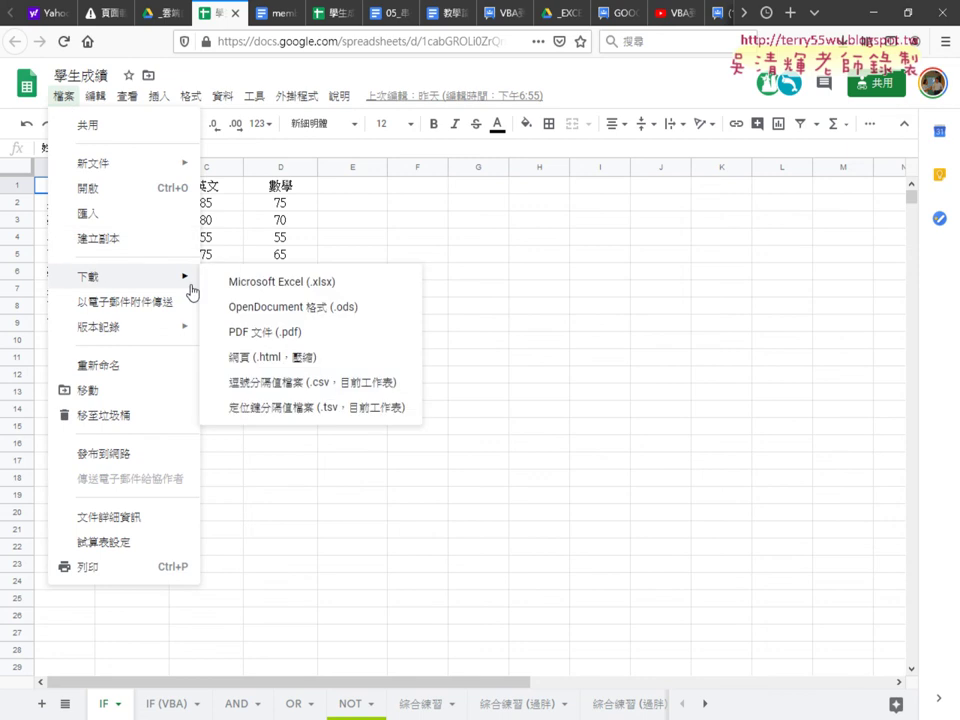
left_click(306, 388)
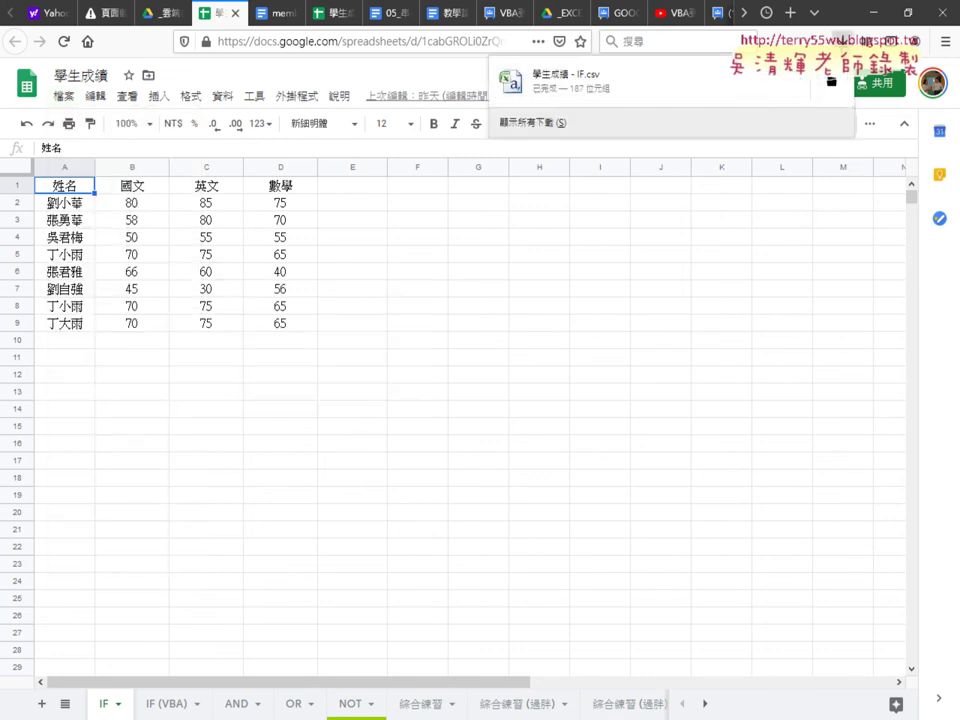
left_click(548, 124)
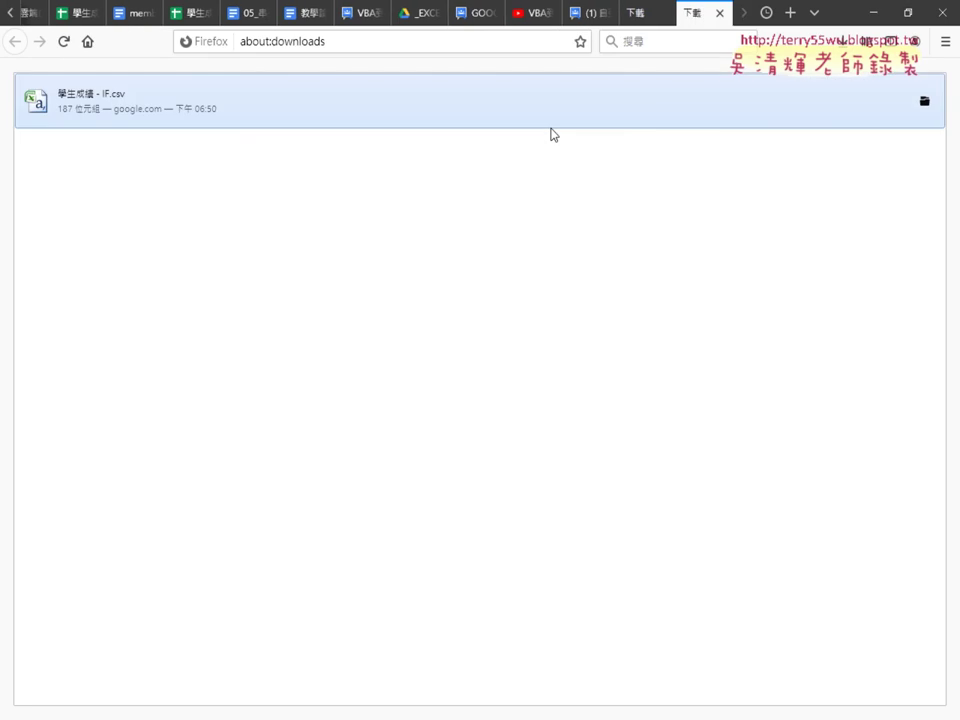
right_click(492, 124)
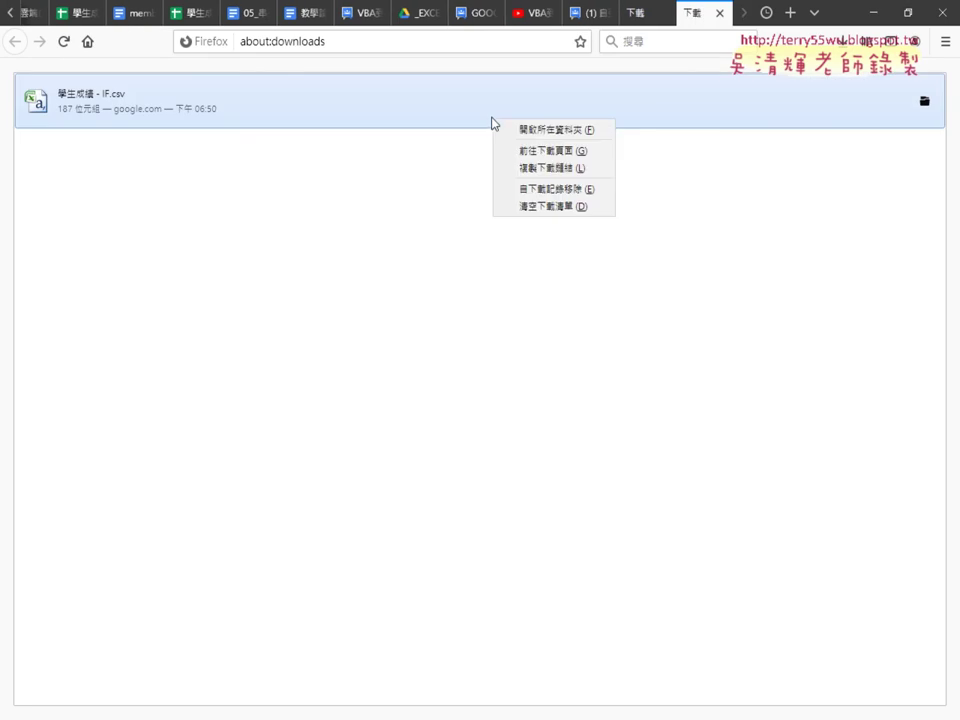
left_click(545, 132)
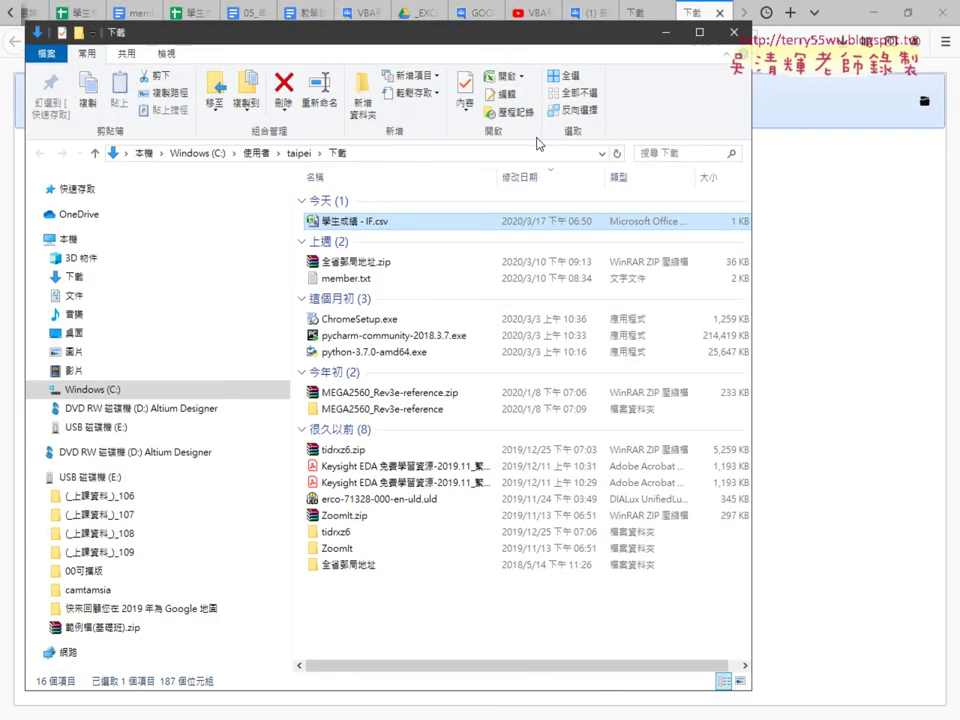
Show the Downloads path and open 學生成績 - IF.csv in Excel
left_click(371, 155)
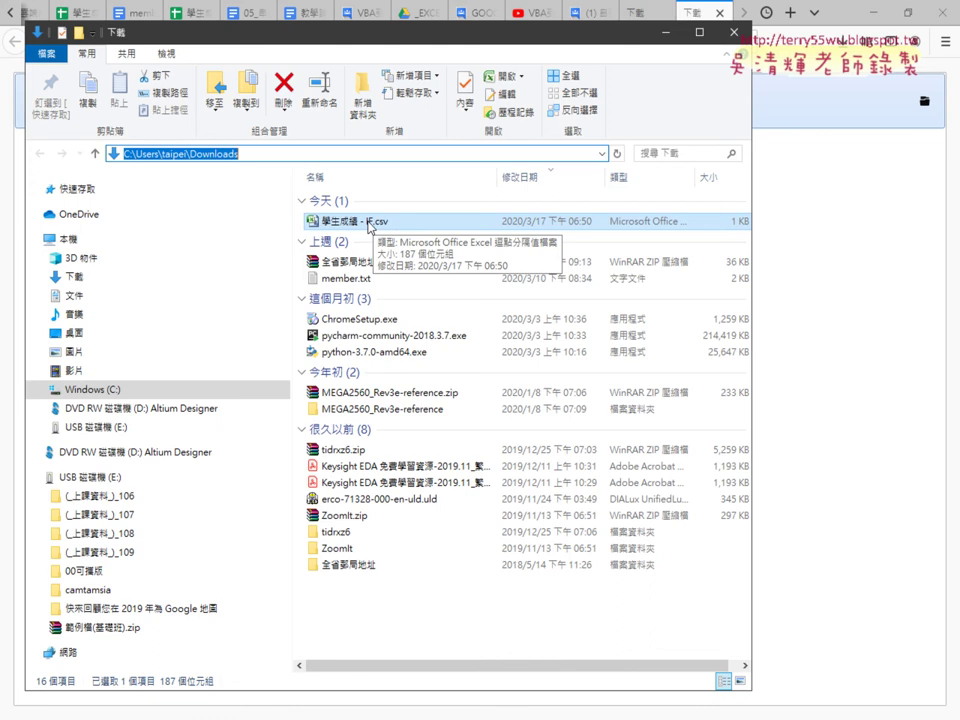
double_click(369, 226)
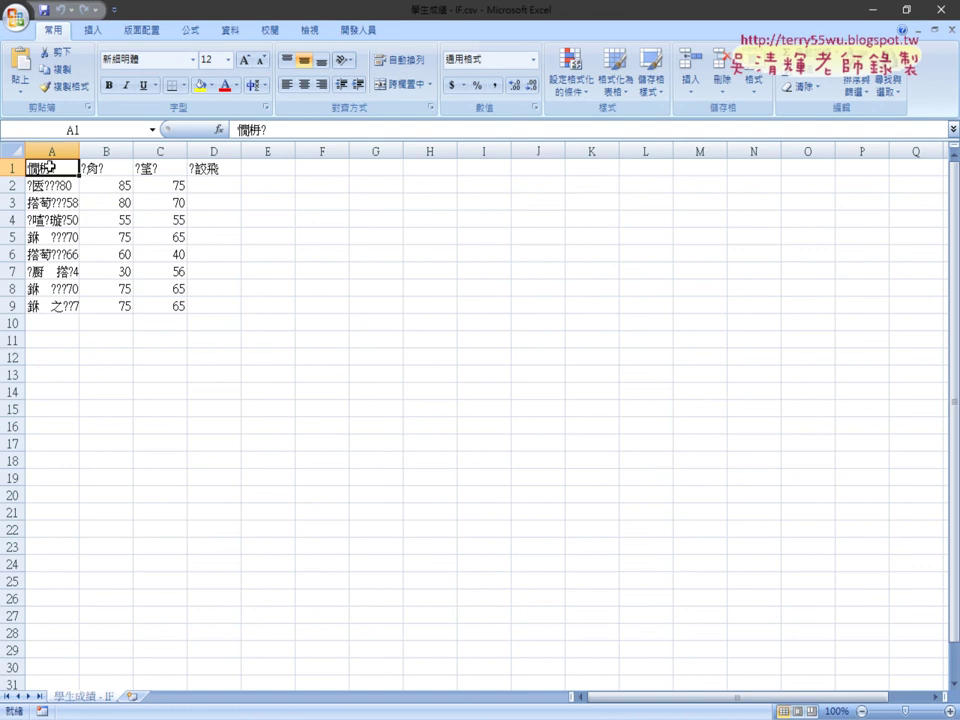
Select the garbled A1:D9 score table, then close Excel
left_click_drag(41, 167, 202, 301)
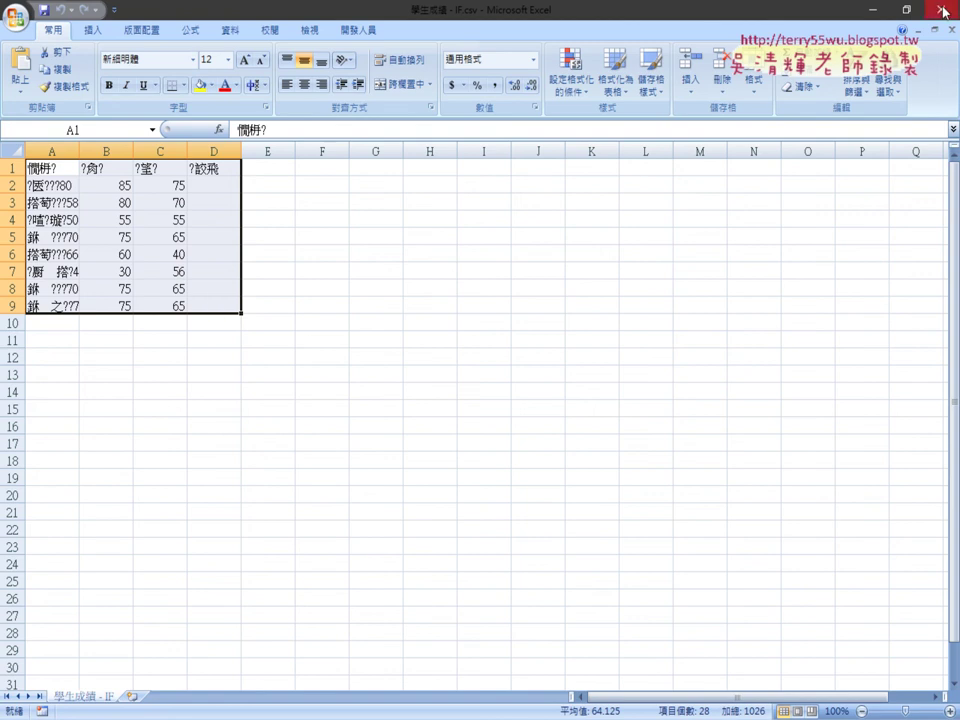
left_click(938, 9)
Open 學生成績 - IF.csv with 記事本 (Notepad) from its context menu
right_click(346, 224)
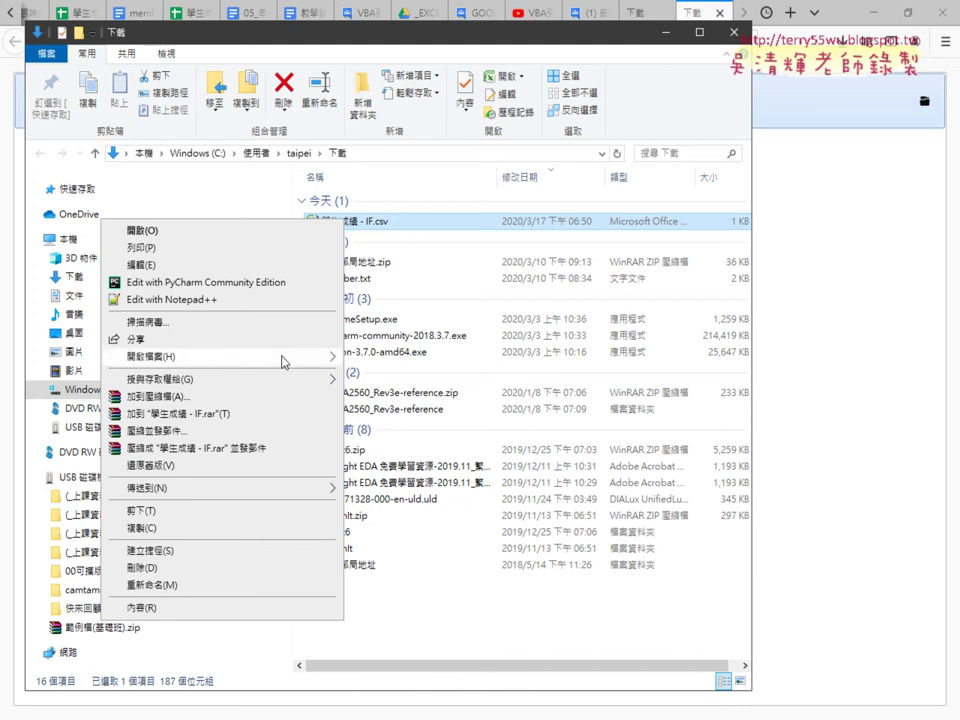
mouse_move(284, 362)
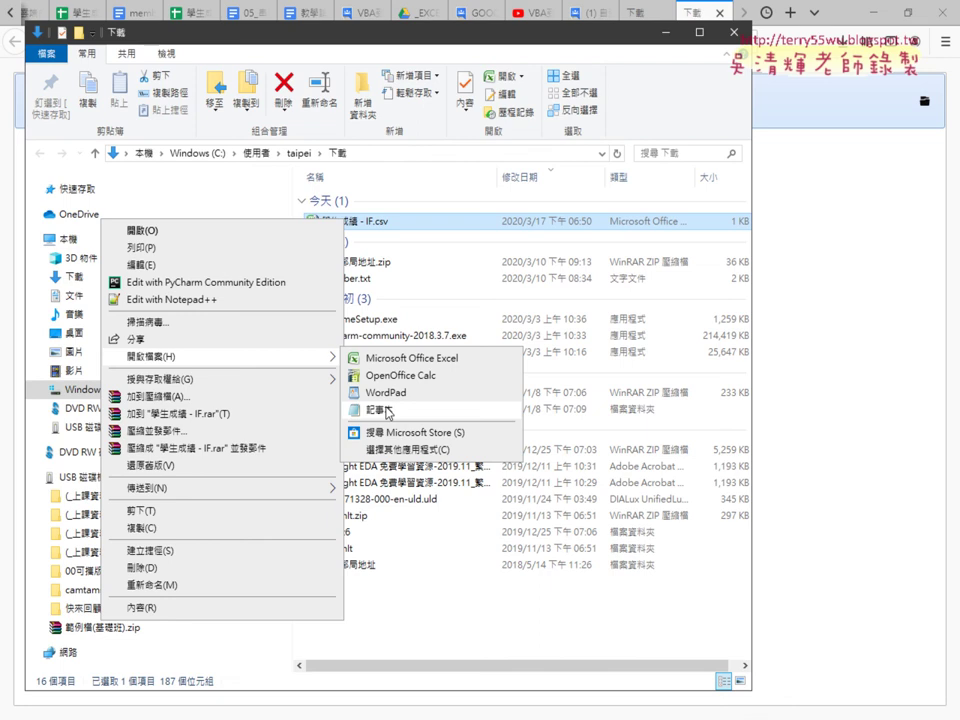
left_click(388, 412)
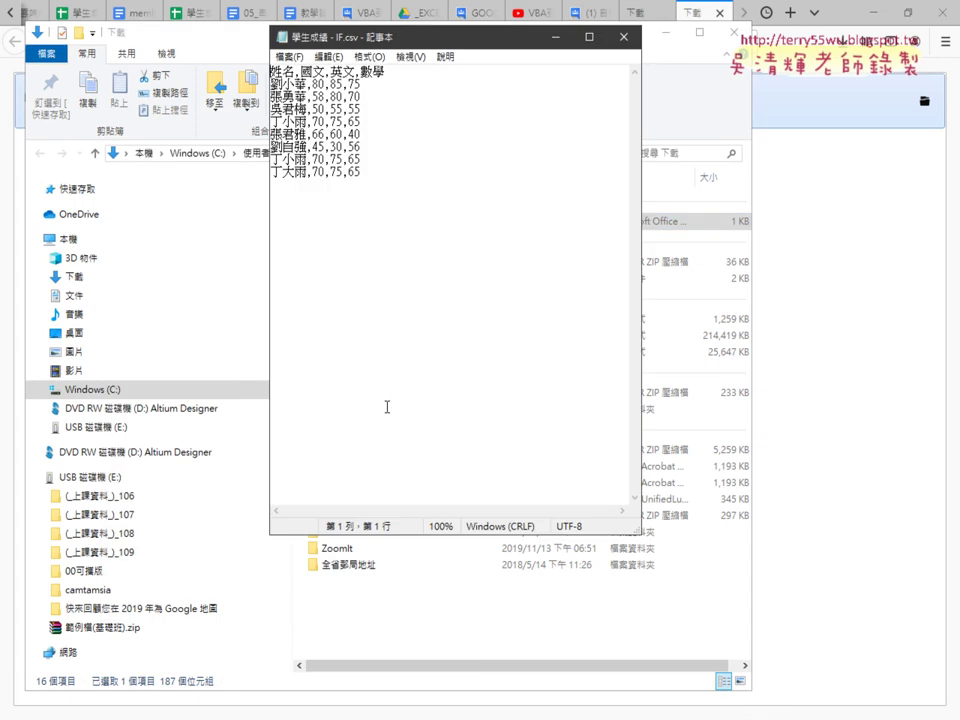
Overwrite 學生成績 - IF.csv with an ANSI-encoded copy via Save As, then close Notepad
left_click(289, 57)
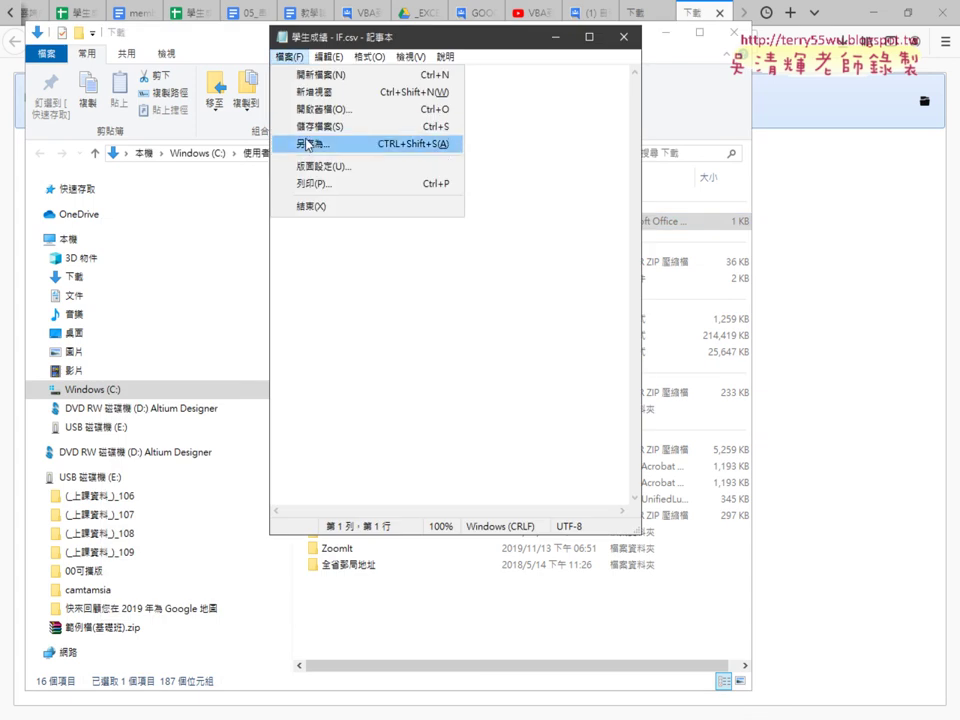
left_click(326, 150)
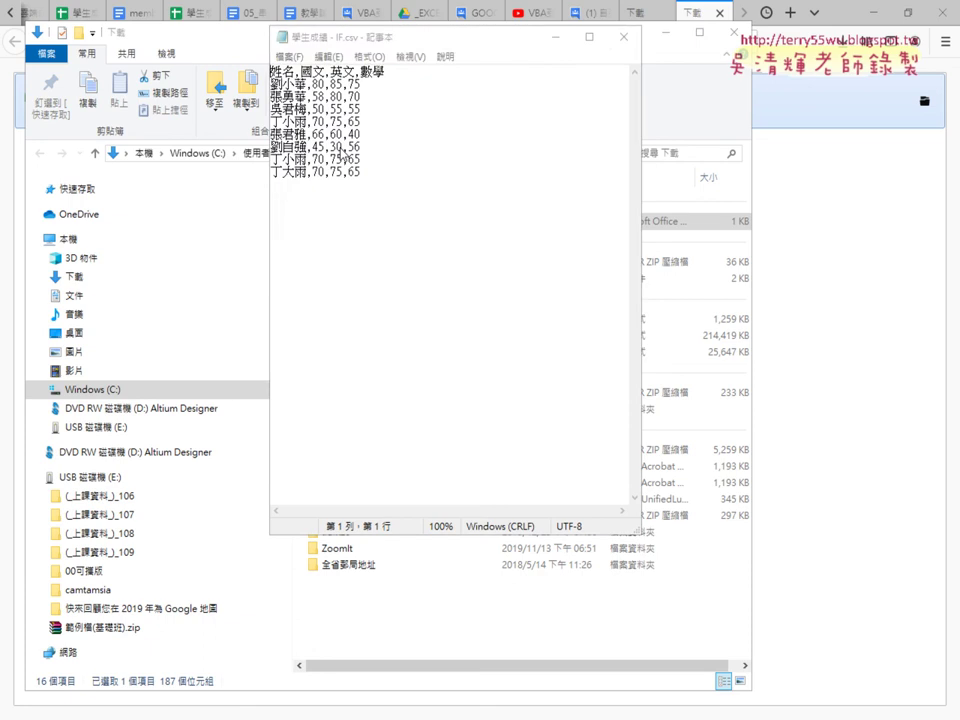
left_click(417, 374)
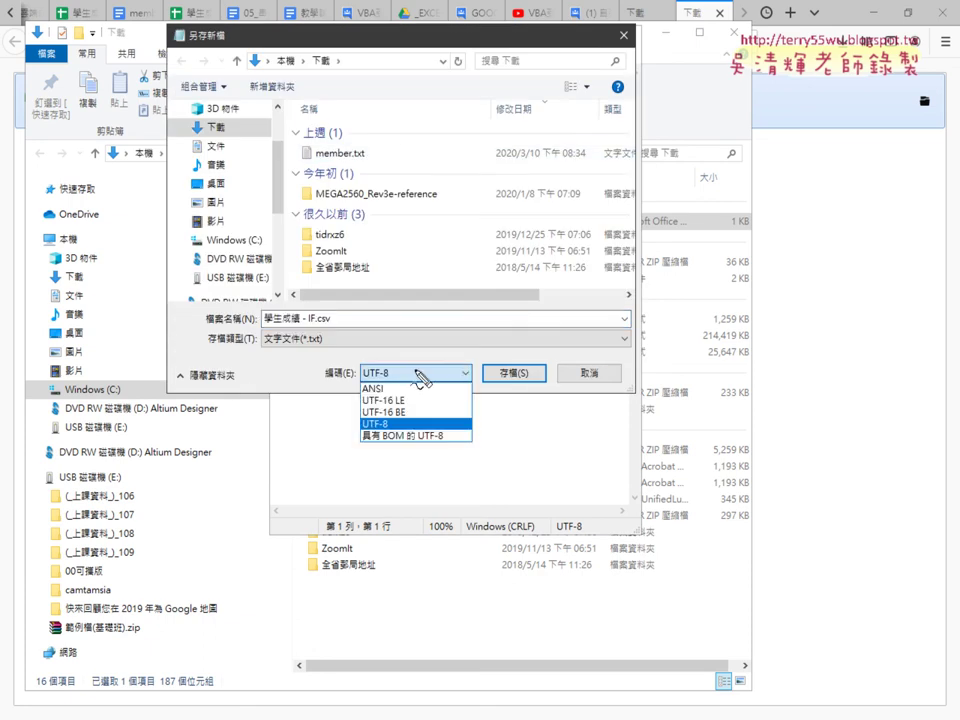
mouse_move(397, 418)
left_mouse_down()
mouse_move(383, 446)
mouse_move(346, 397)
mouse_move(358, 386)
left_mouse_up()
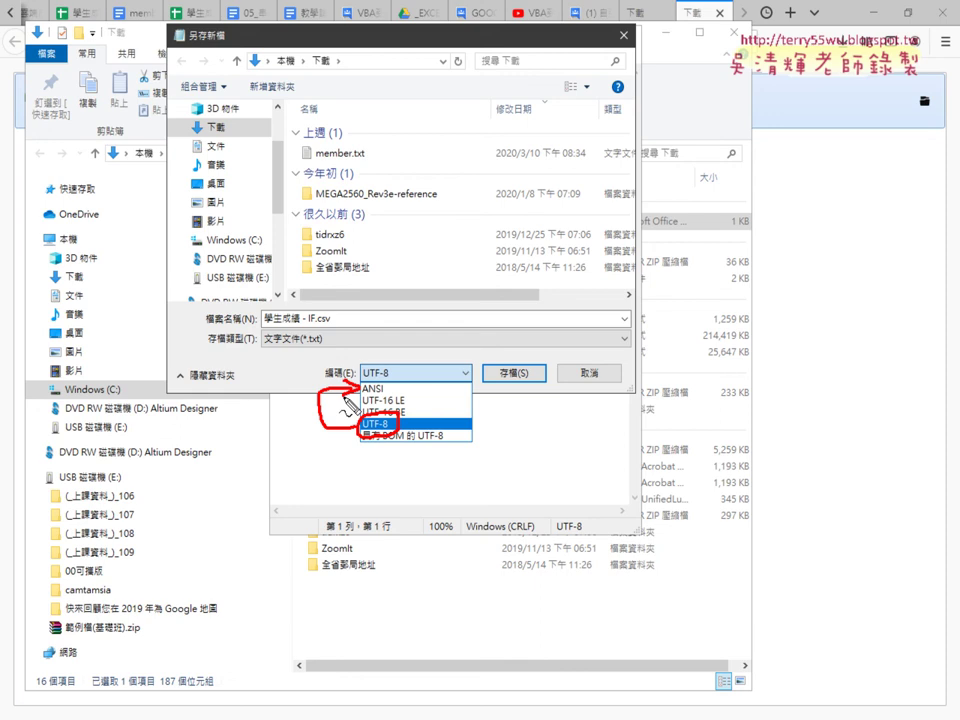
key("Escape")
left_click(420, 373)
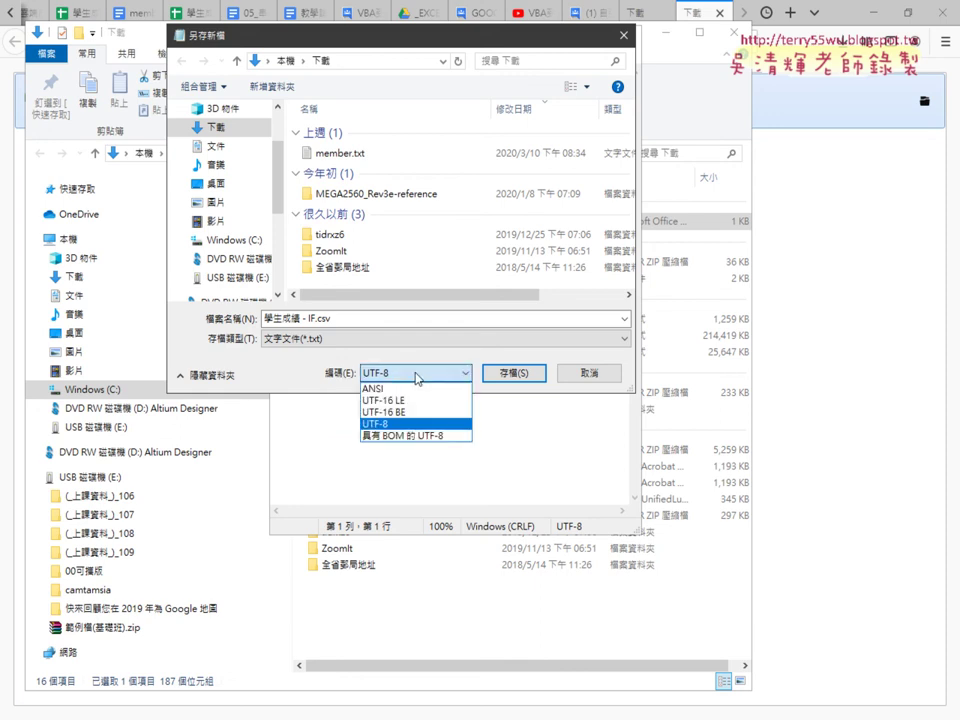
left_click(410, 389)
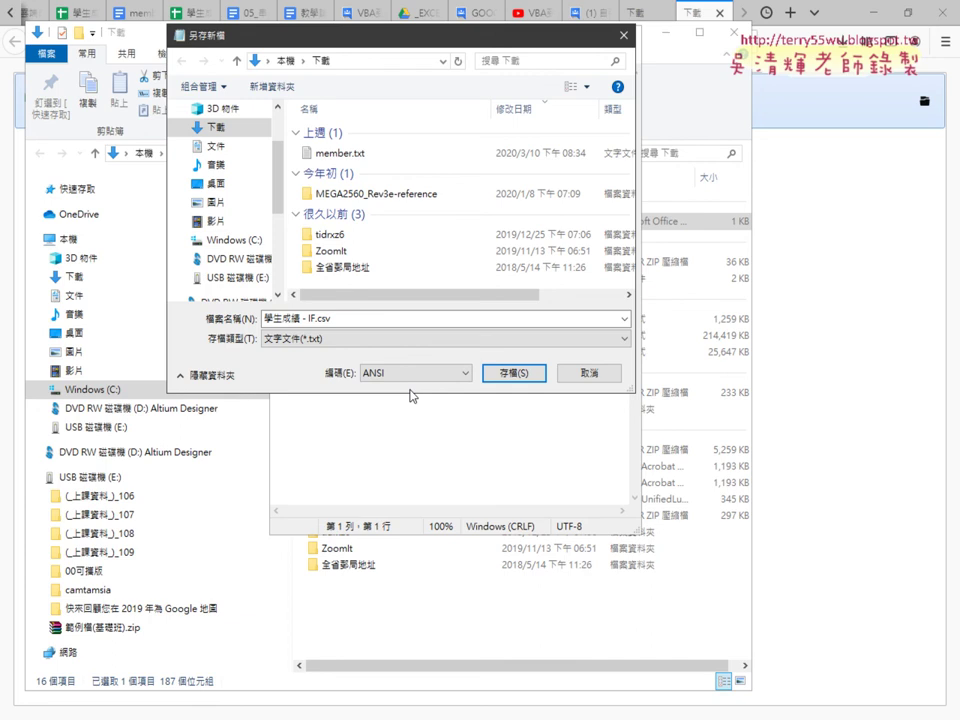
left_click(514, 378)
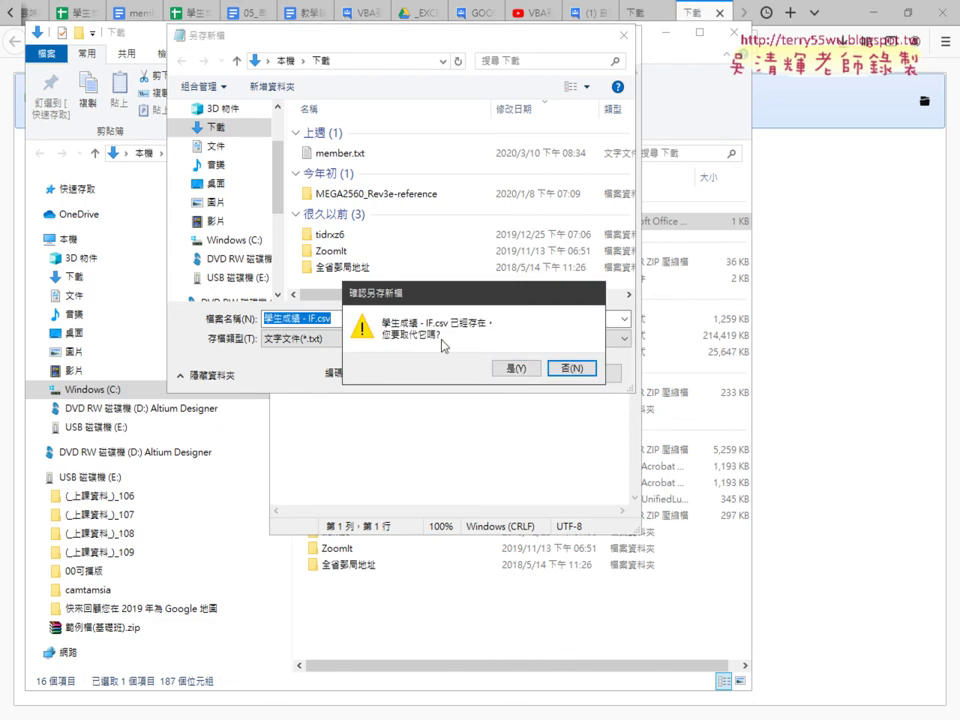
left_click(515, 369)
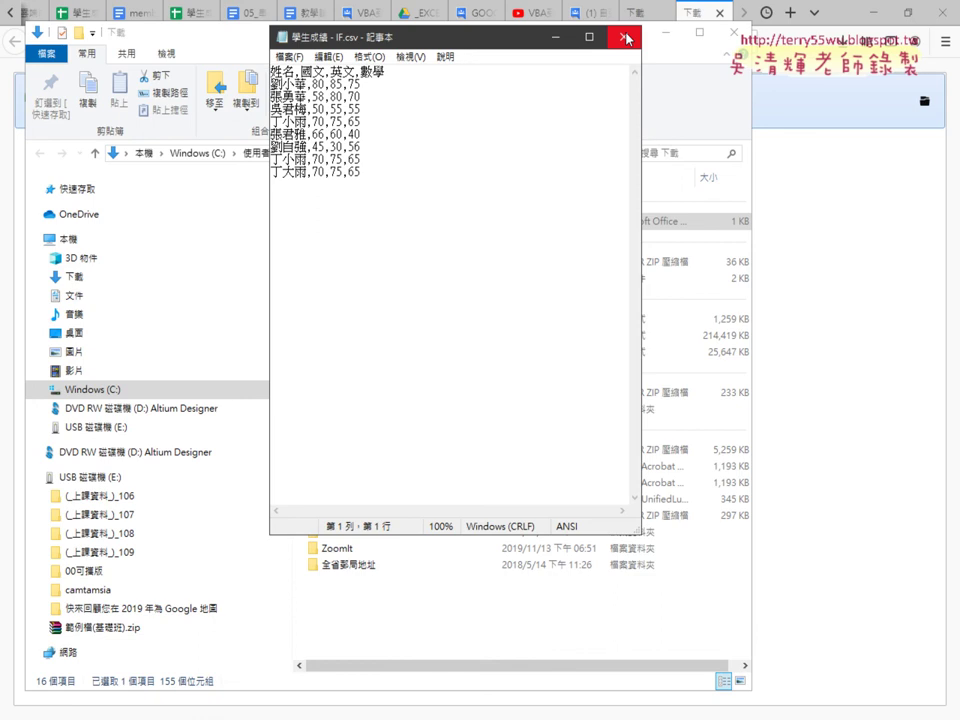
left_click(627, 38)
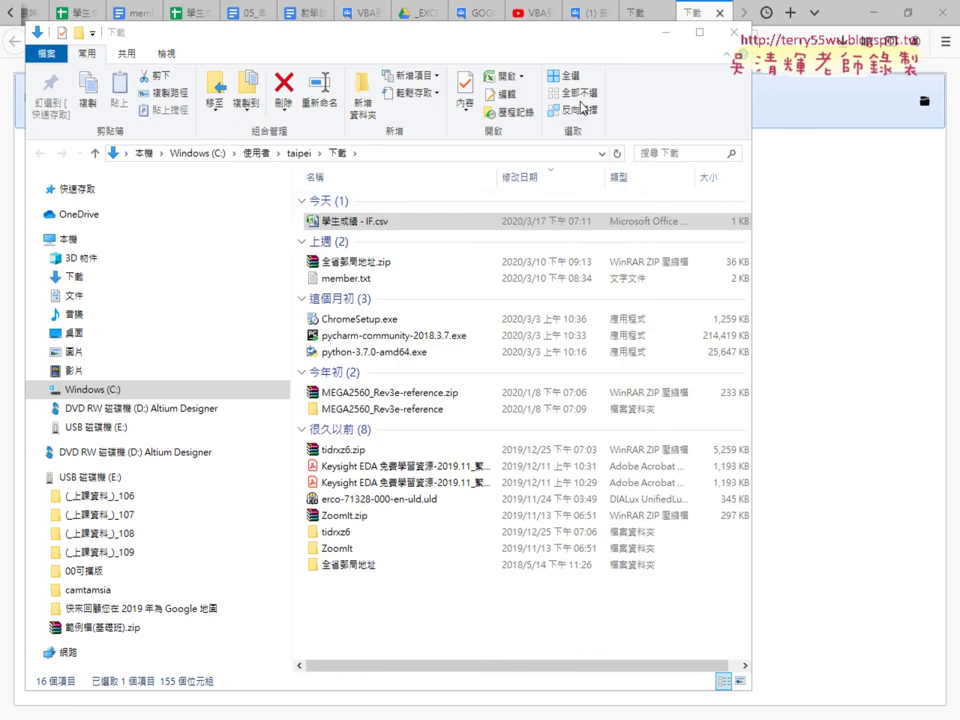
Open 學生成績 - IF.csv in Excel and select the score table A1:D9
double_click(360, 226)
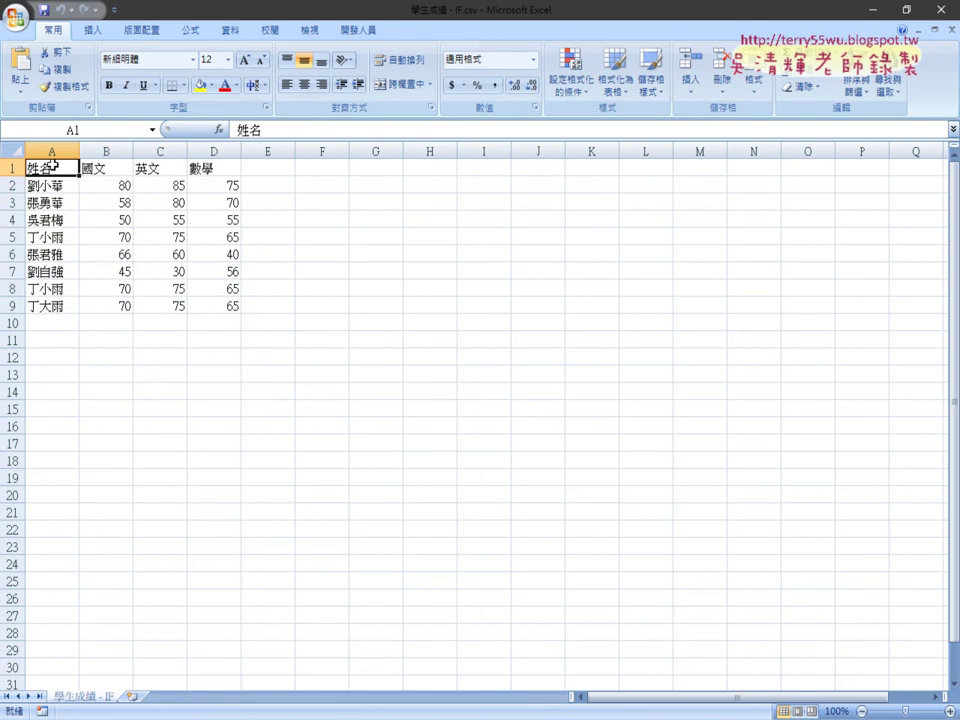
left_click_drag(45, 168, 230, 308)
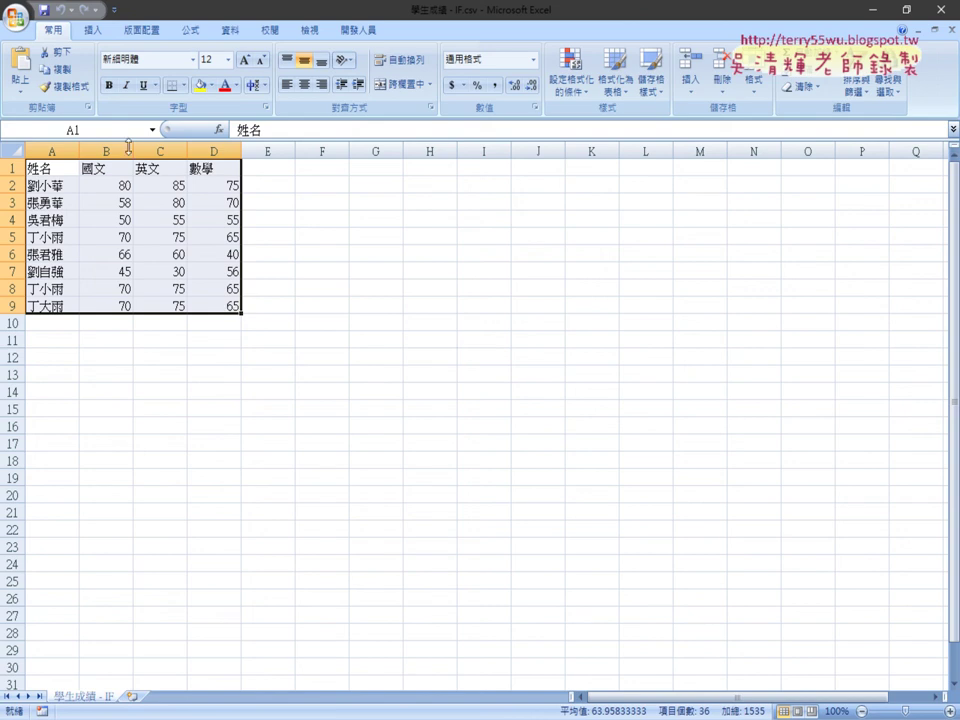
left_click(12, 18)
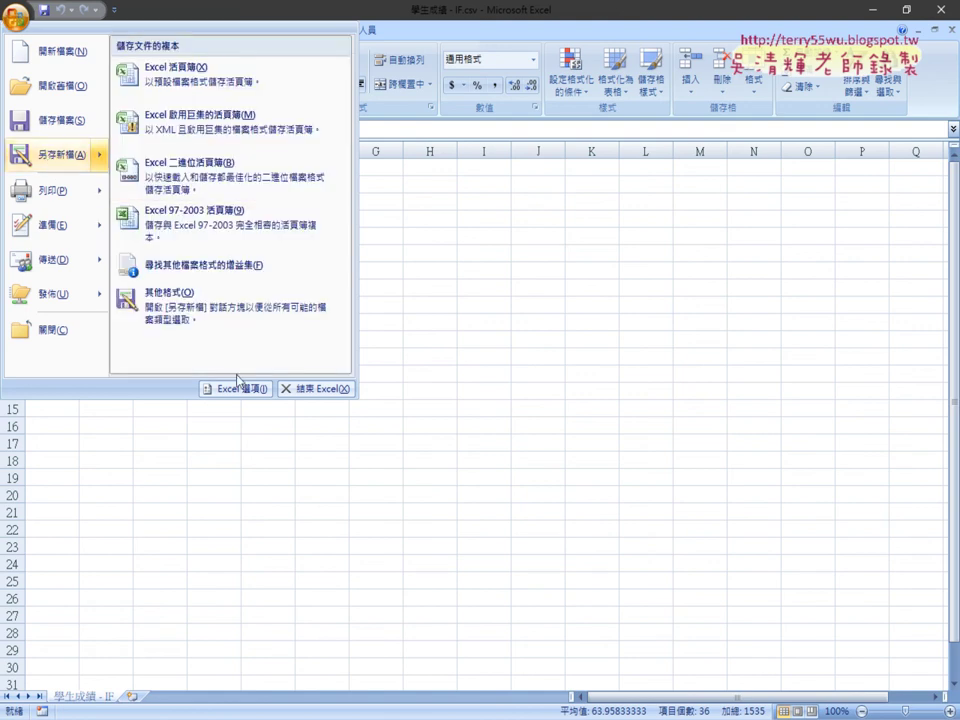
Start Save As with CSV kept as the file type, glancing at General Options
left_click(70, 155)
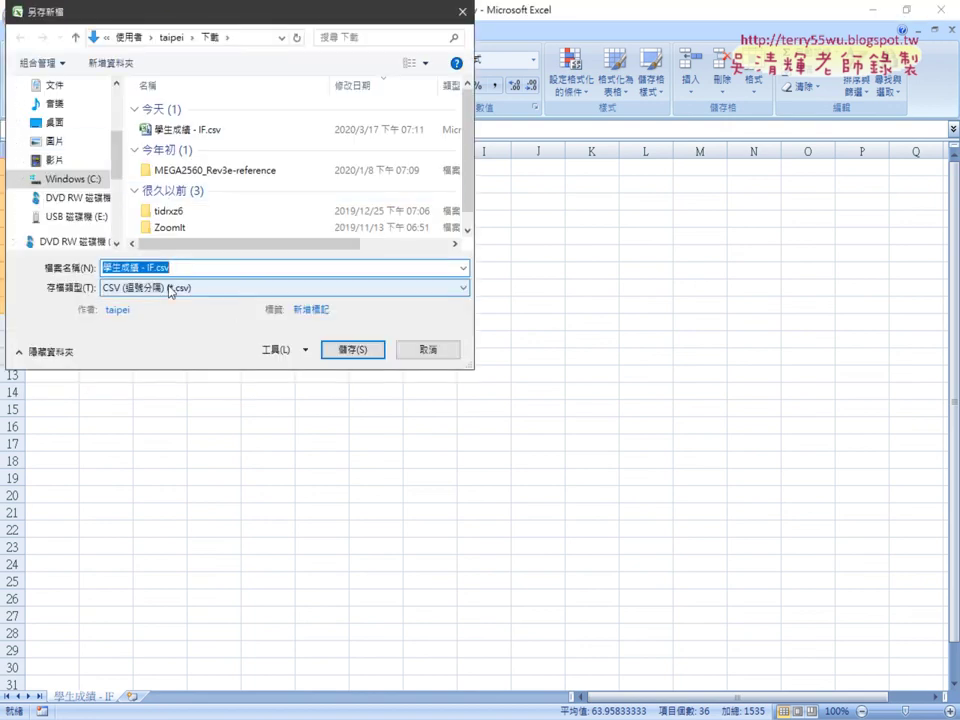
left_click(170, 289)
left_click(170, 289)
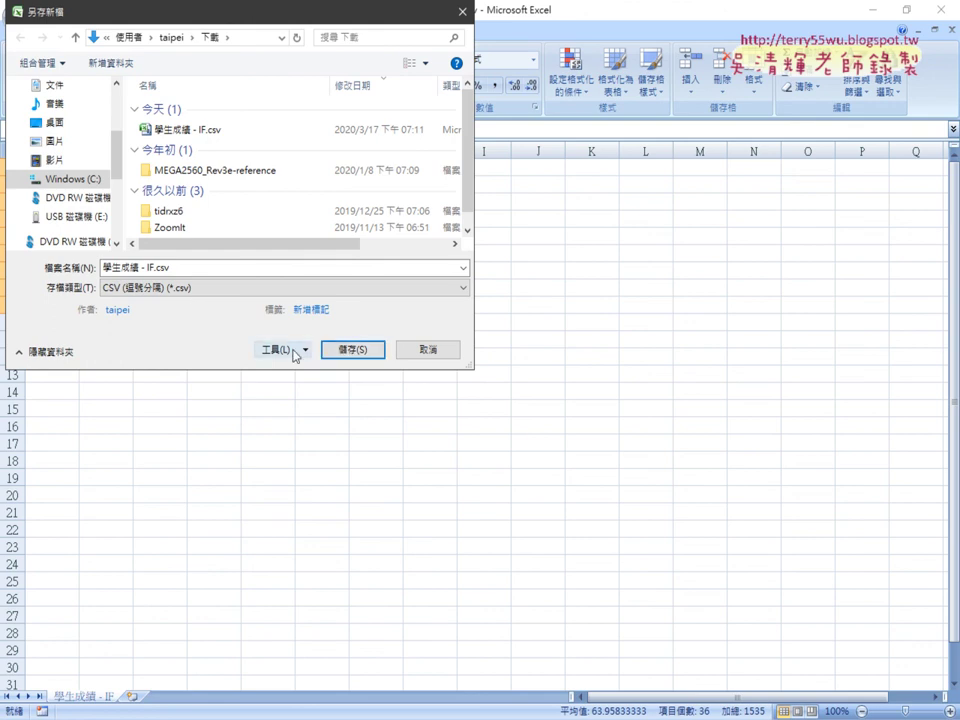
left_click(295, 351)
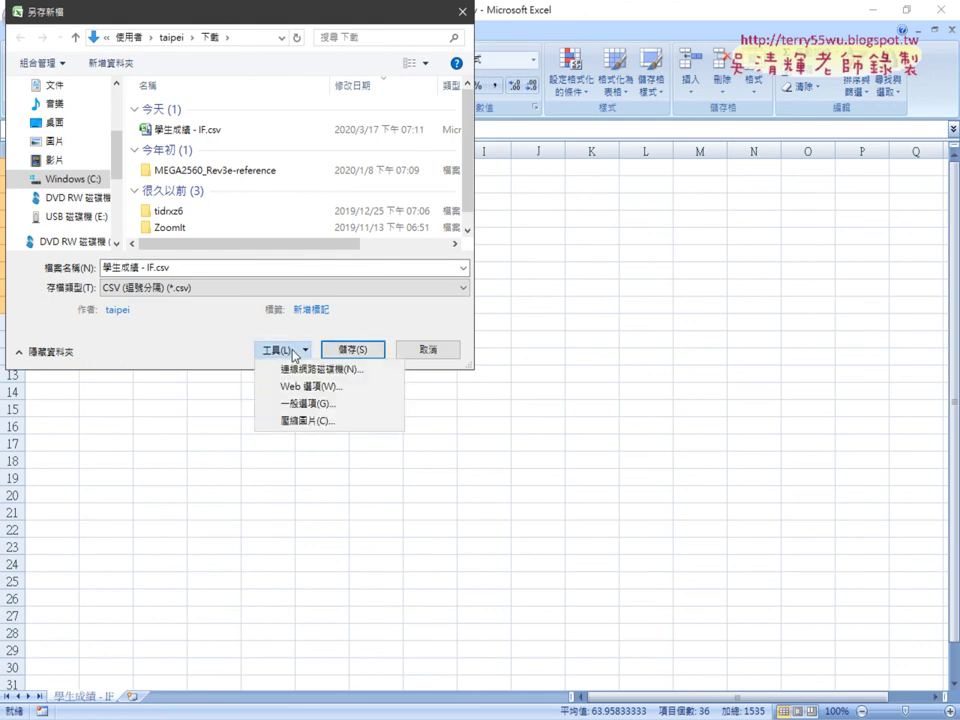
left_click(315, 404)
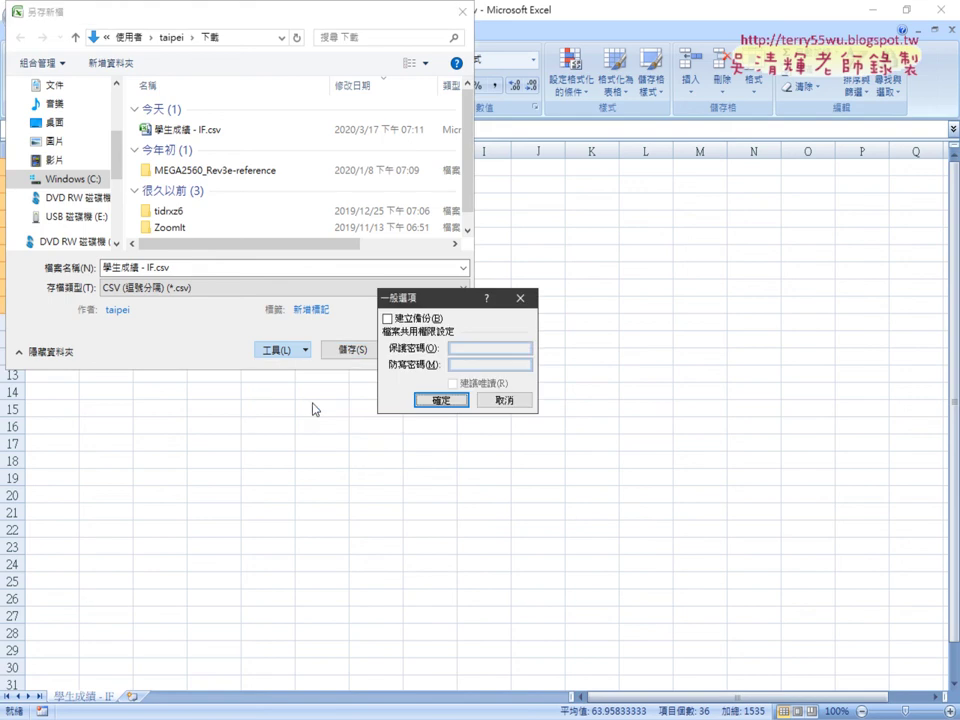
left_click(505, 400)
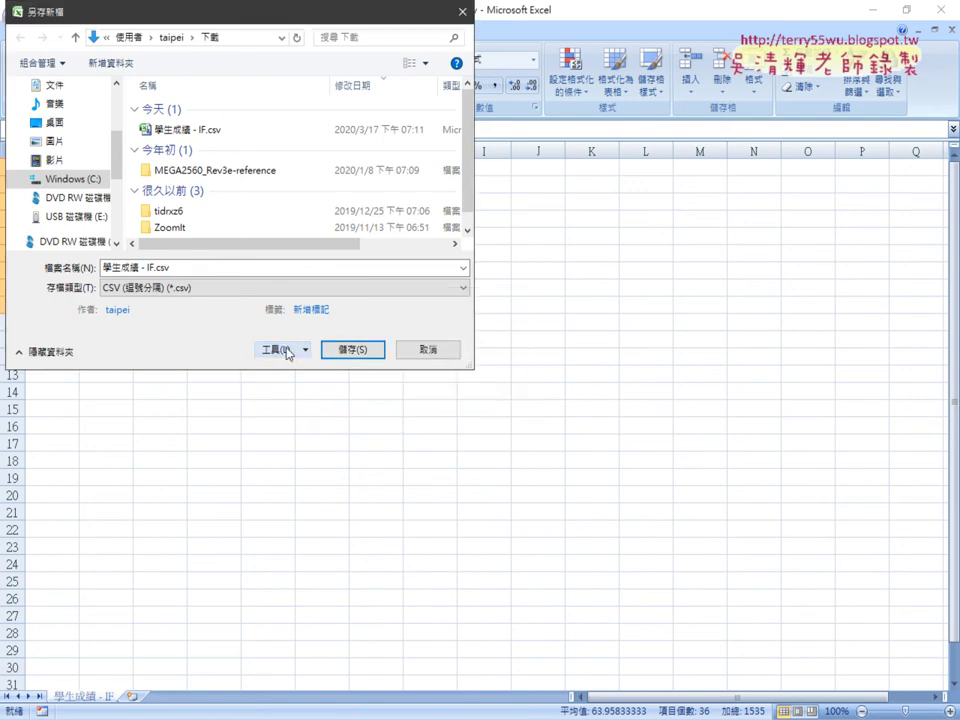
Set the Web Options document encoding to Unicode (UTF-8)
left_click(285, 351)
left_click(300, 386)
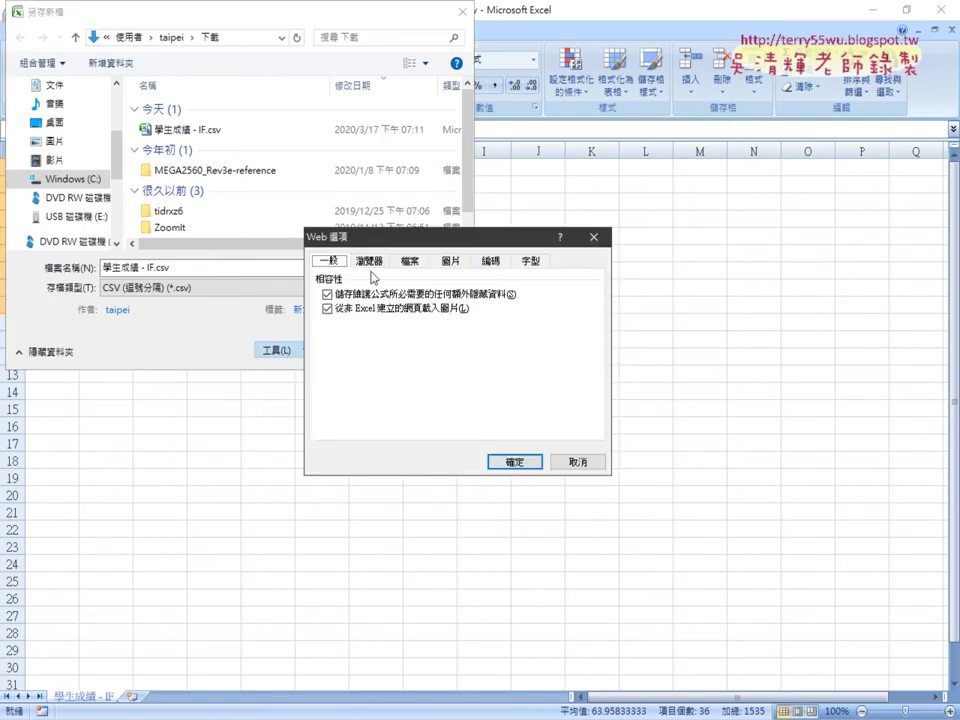
left_click(491, 262)
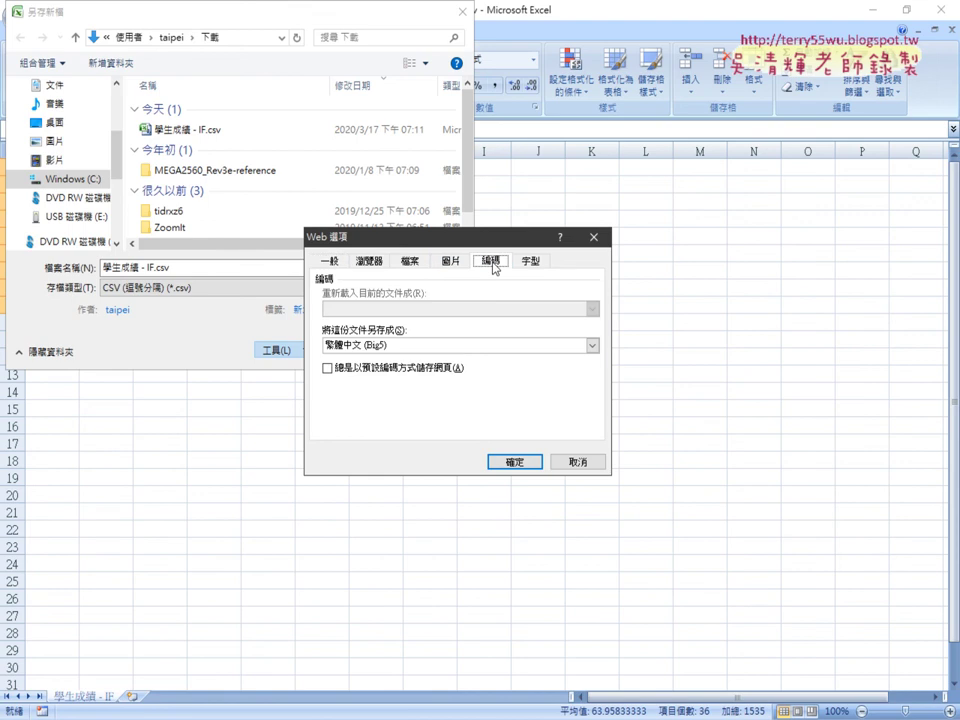
left_click(474, 346)
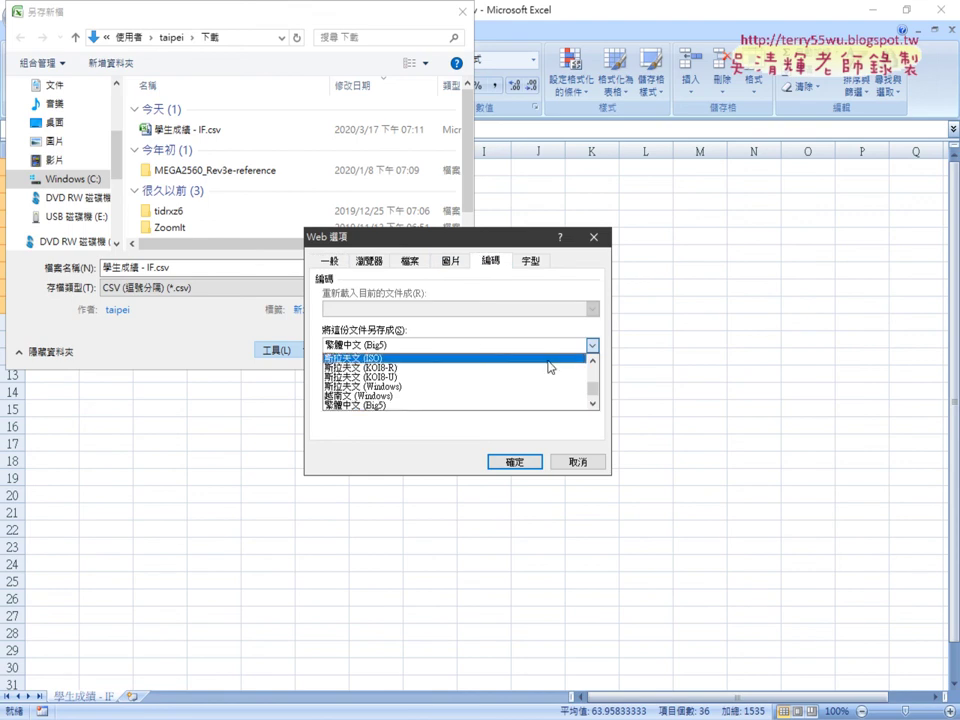
scroll(598, 390, "up", 5)
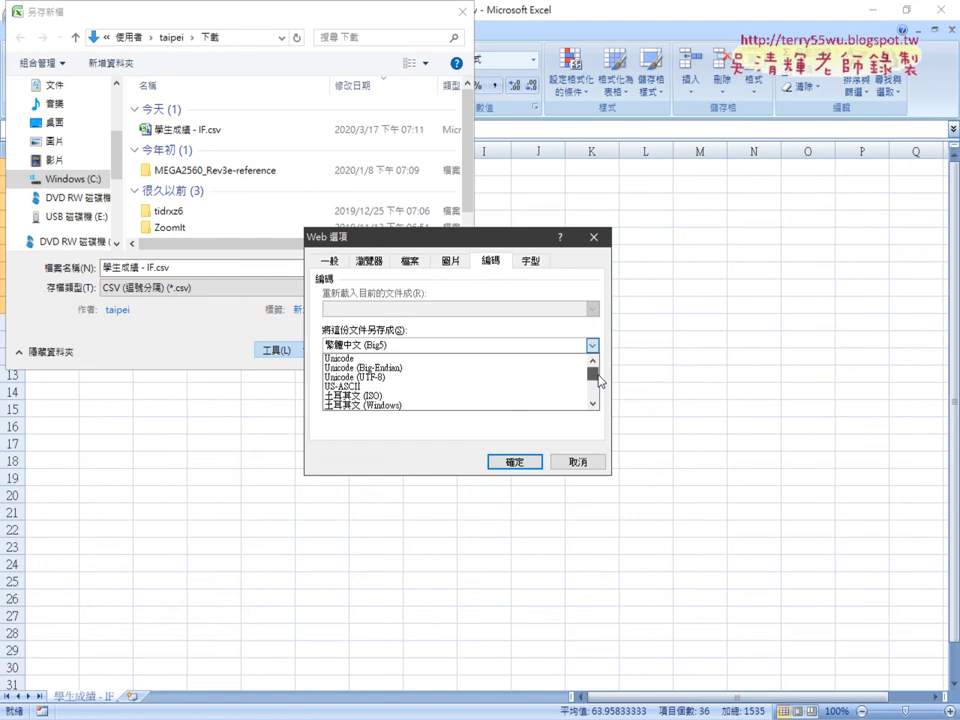
left_click(480, 377)
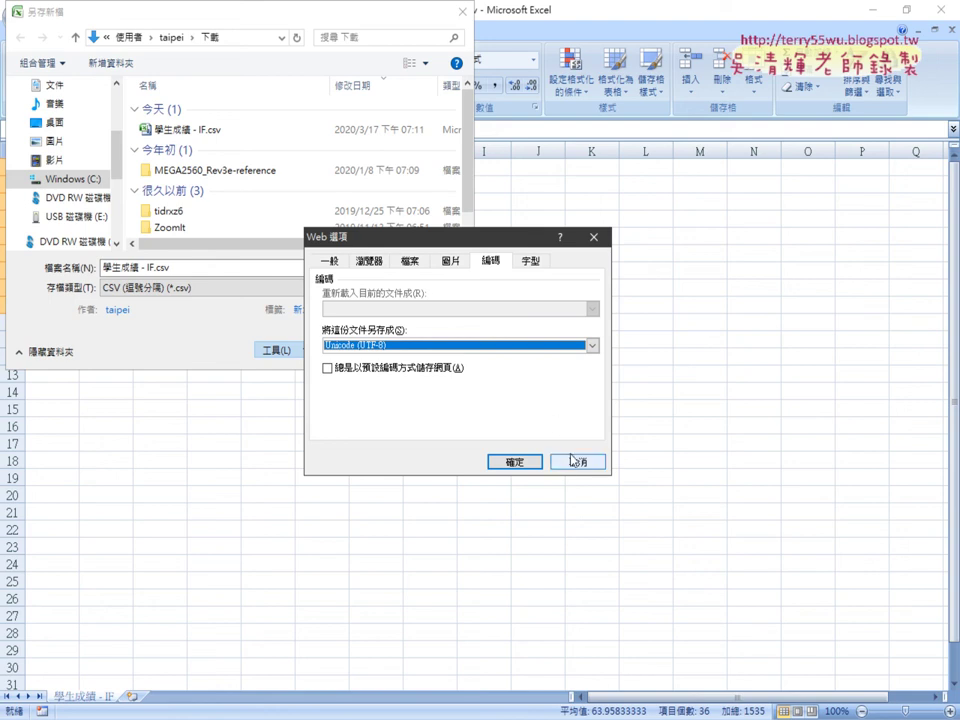
left_click(514, 461)
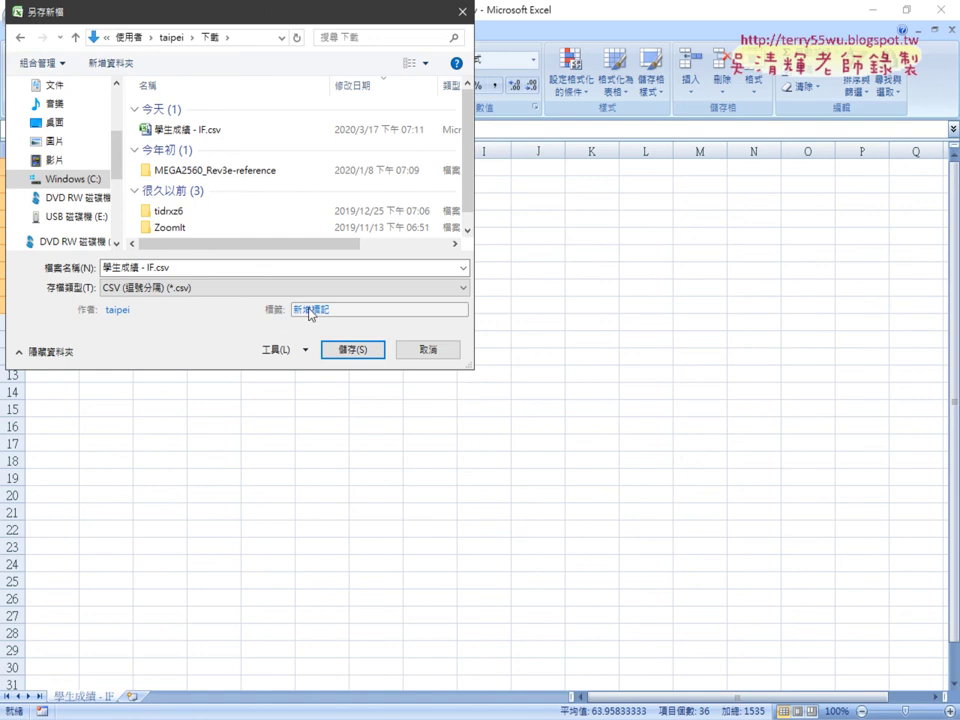
Cancel the Save As dialog and deselect the score table
left_click(428, 349)
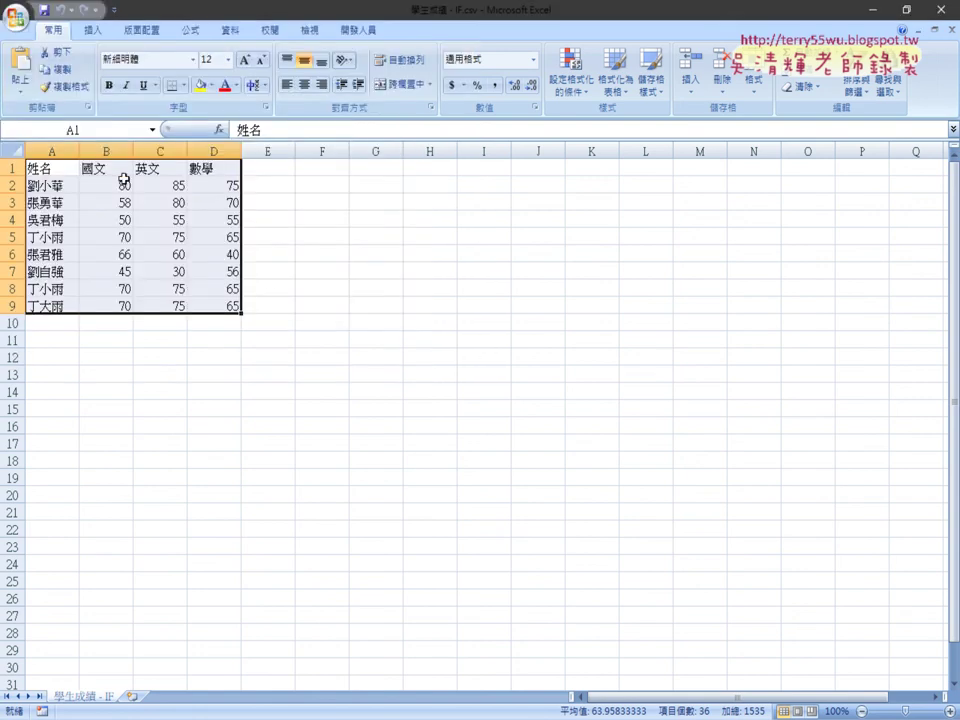
left_click(357, 307)
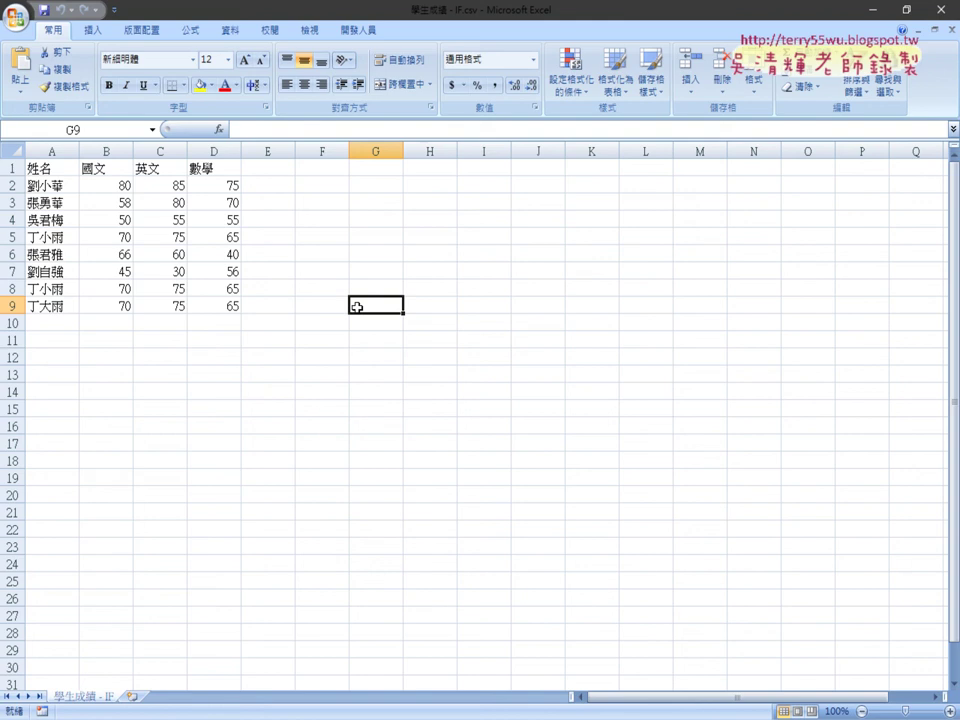
Close Excel and open 學生成績 - IF.csv in Notepad
left_click(933, 12)
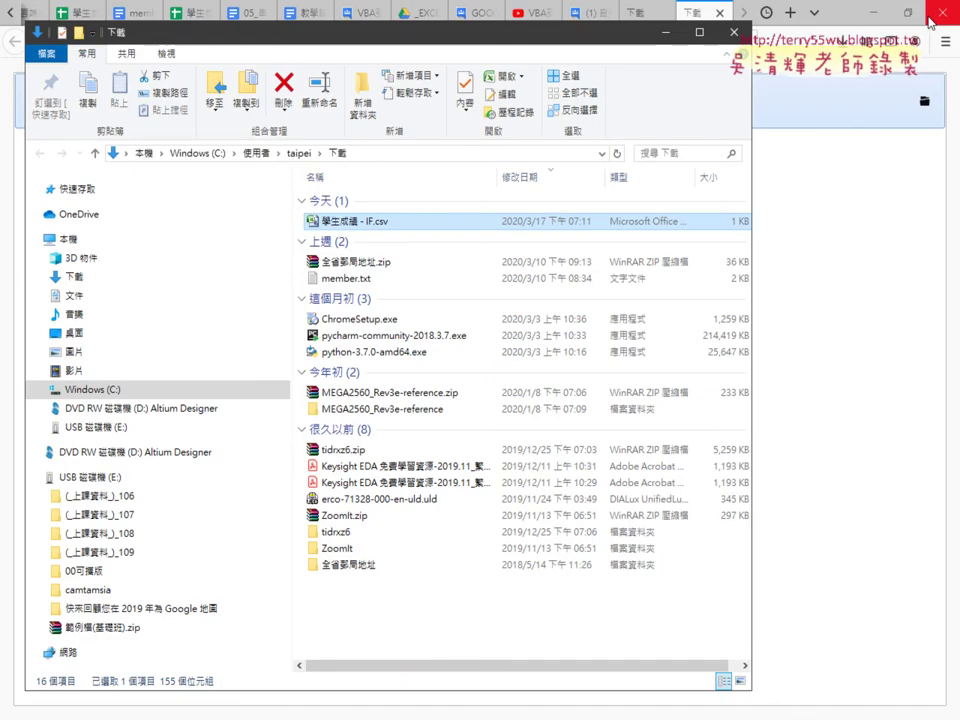
right_click(373, 221)
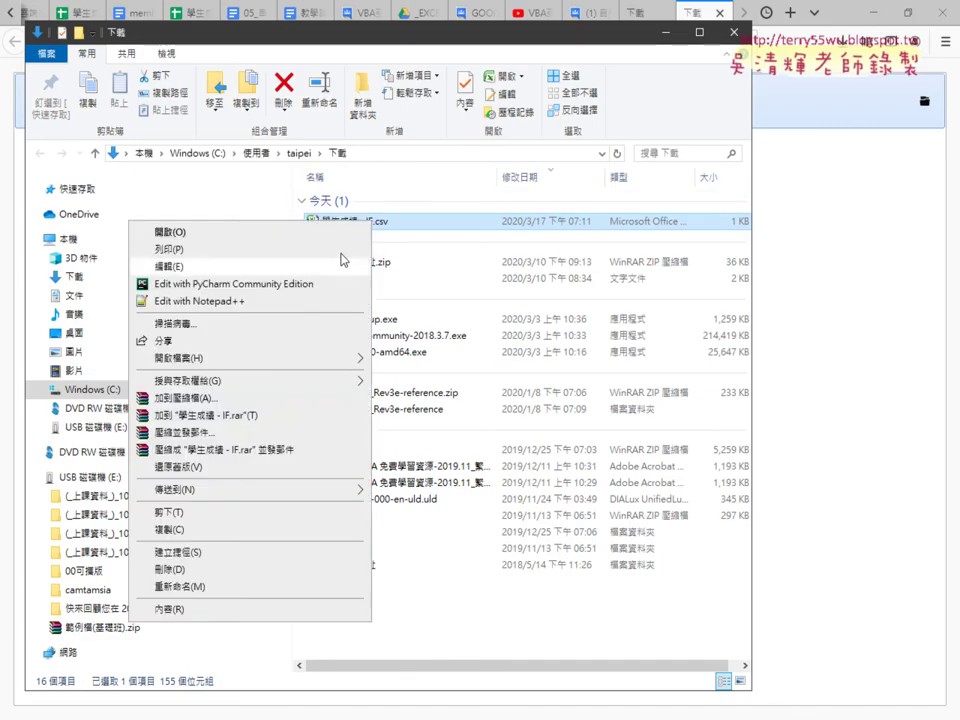
mouse_move(287, 362)
left_click(408, 415)
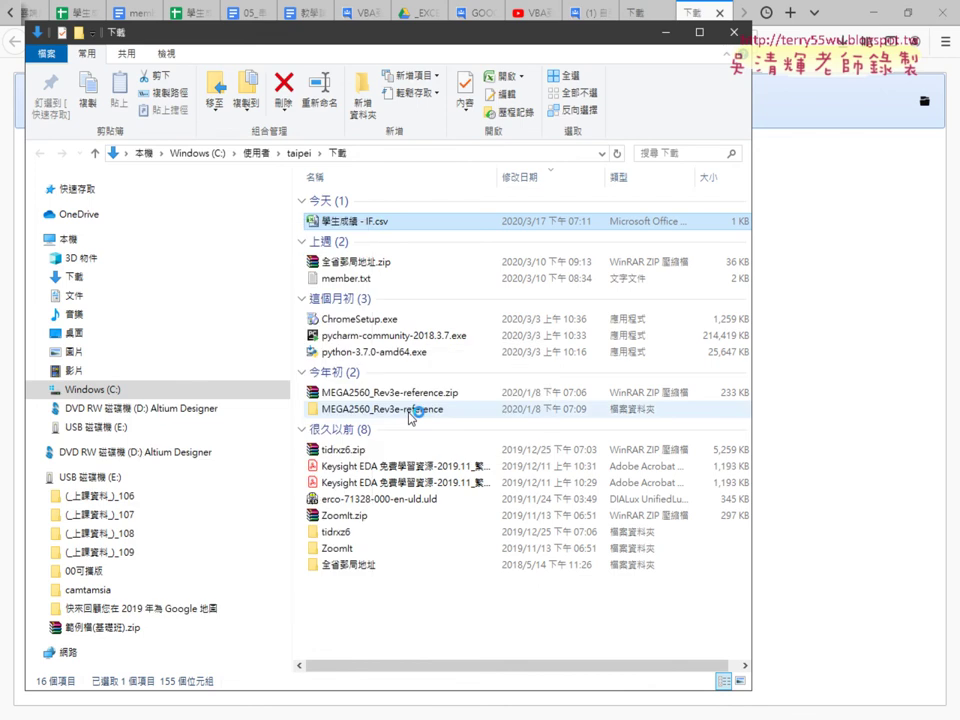
Save the CSV over itself with UTF-8 encoding and close Notepad
left_click(289, 57)
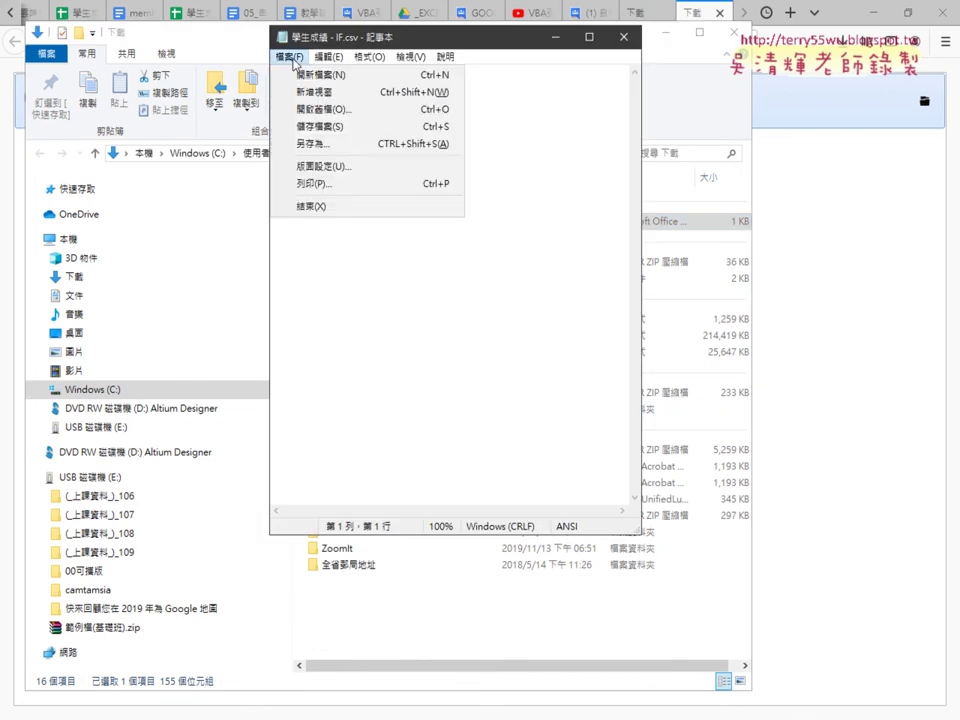
left_click(317, 146)
left_click(421, 376)
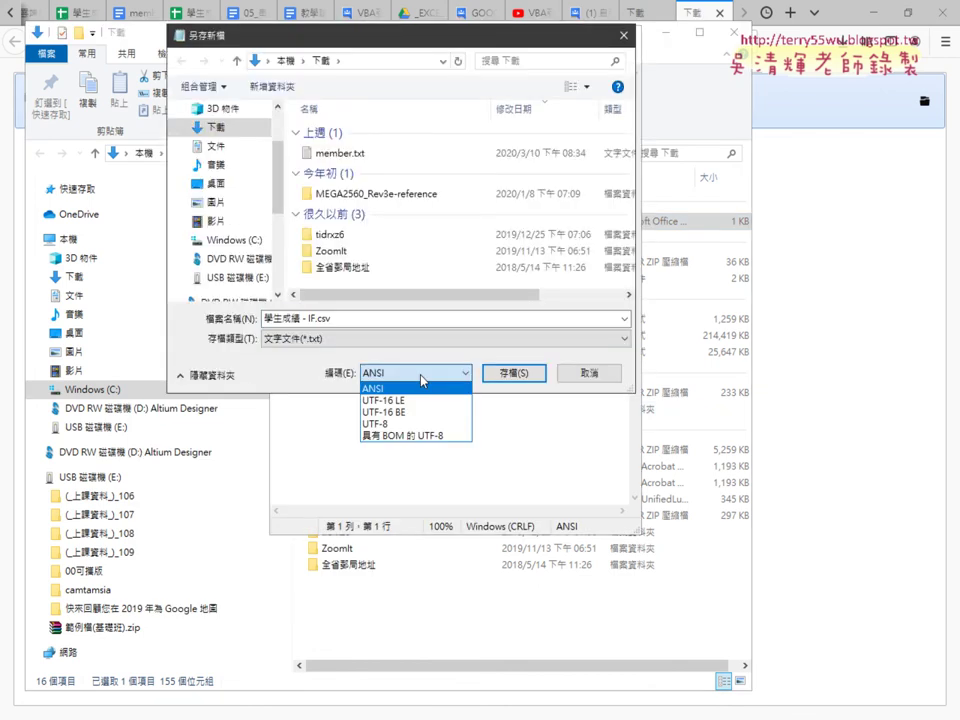
left_click(375, 423)
left_click(513, 372)
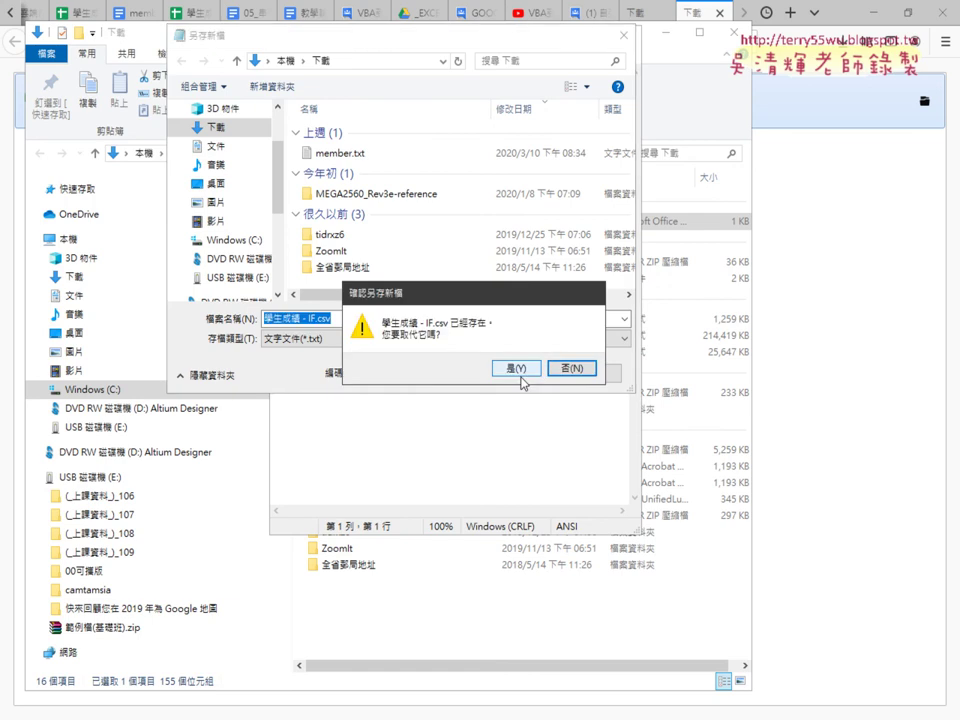
left_click(516, 372)
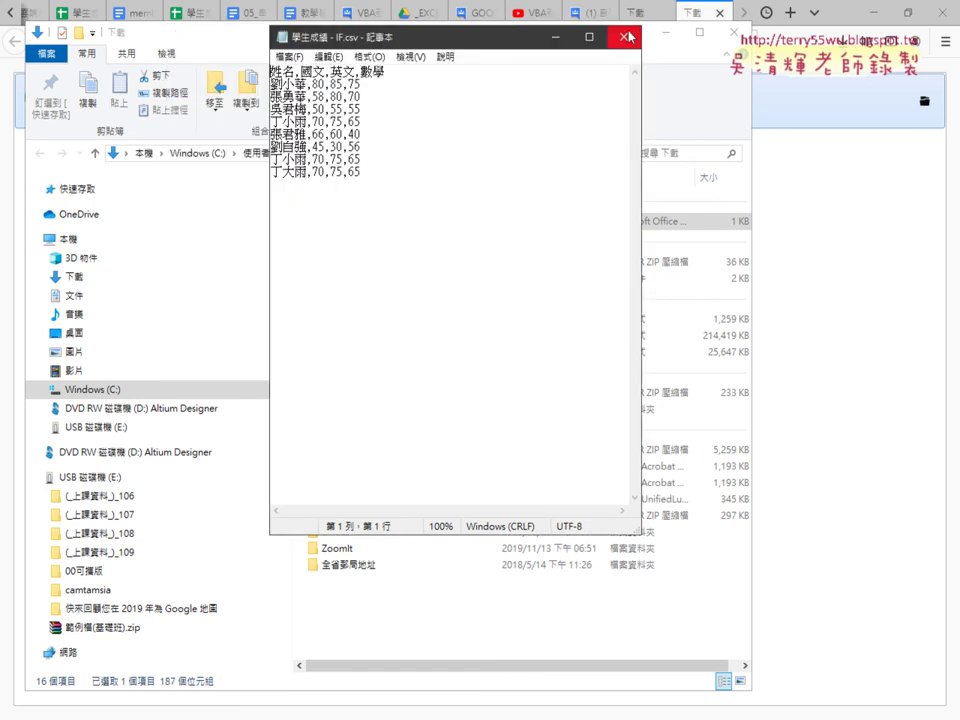
left_click(628, 37)
Reopen 學生成績 - IF.csv in Notepad and move the window right beside Downloads
right_click(370, 226)
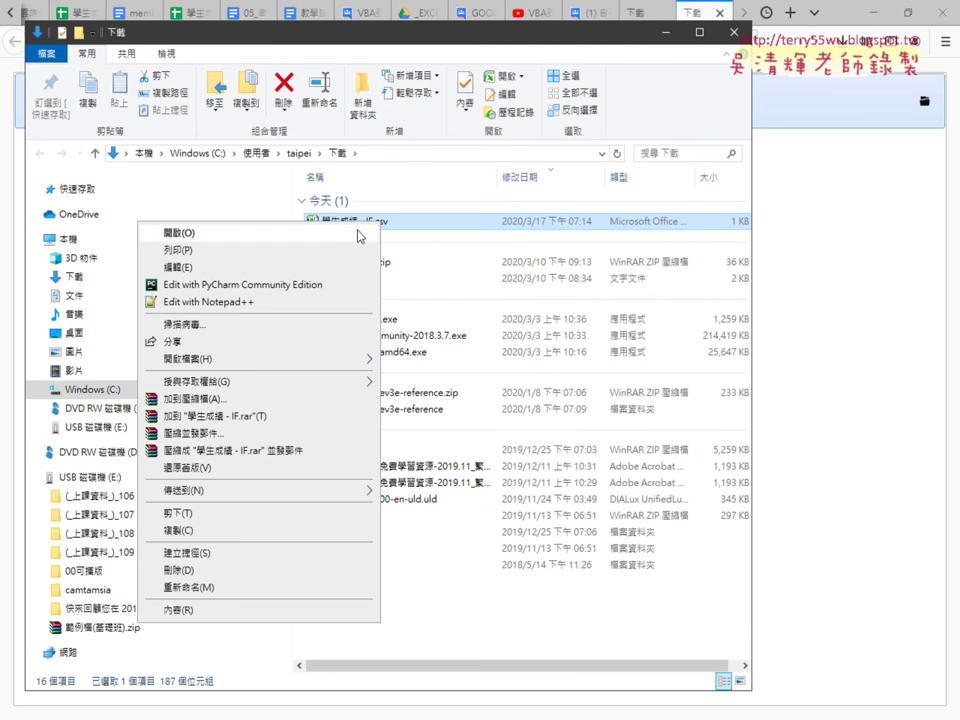
mouse_move(300, 360)
left_click(418, 412)
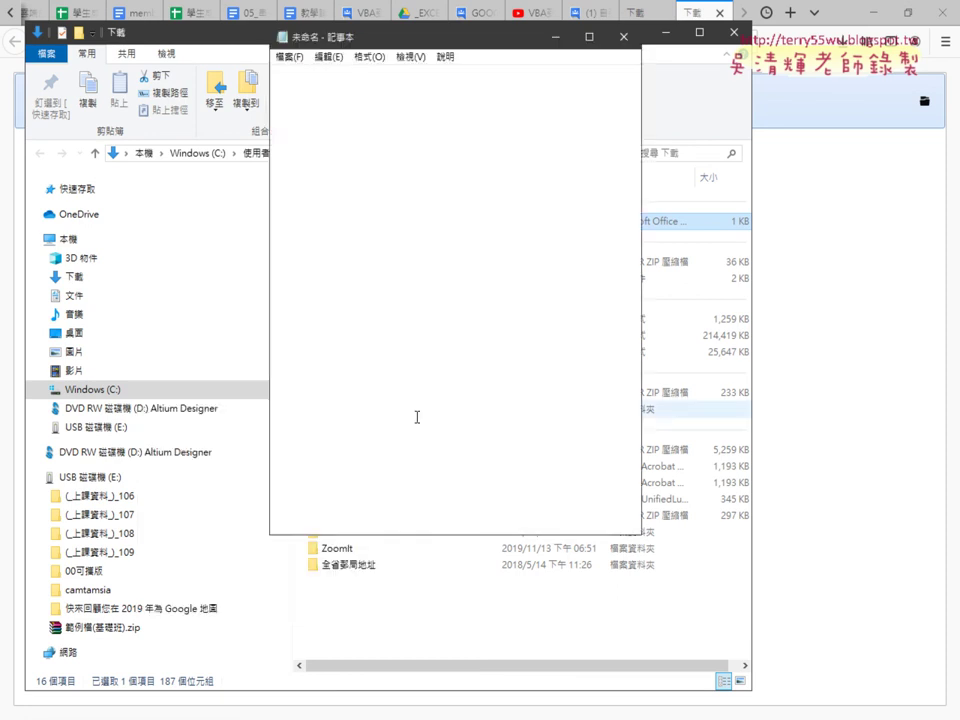
left_click_drag(578, 93, 580, 88)
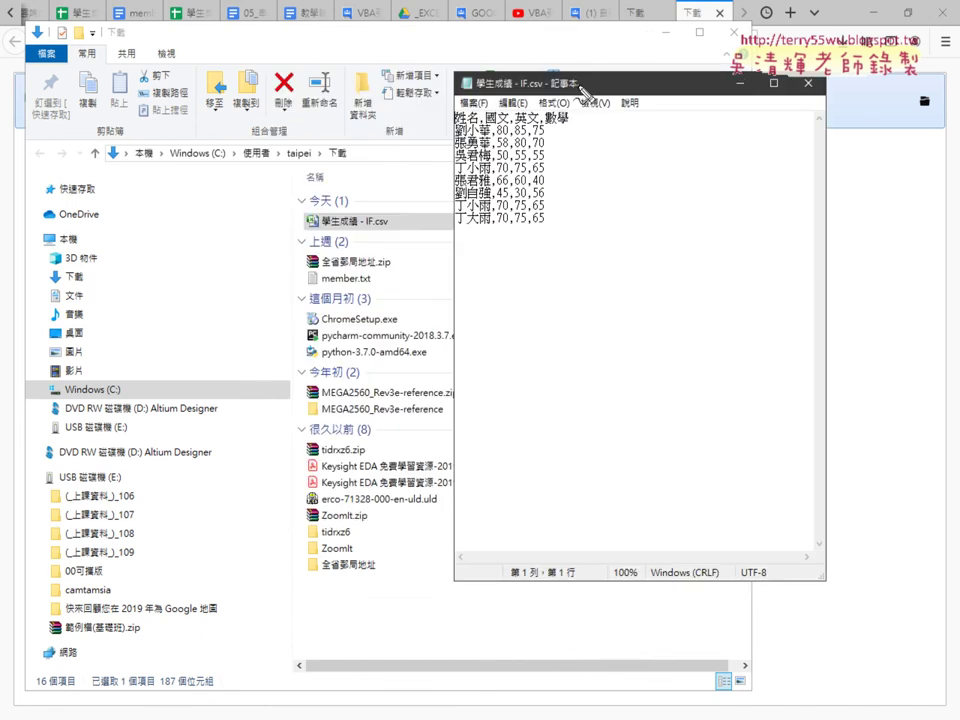
mouse_move(572, 127)
left_mouse_down()
mouse_move(455, 128)
mouse_move(450, 108)
mouse_move(481, 127)
mouse_move(542, 127)
left_mouse_up()
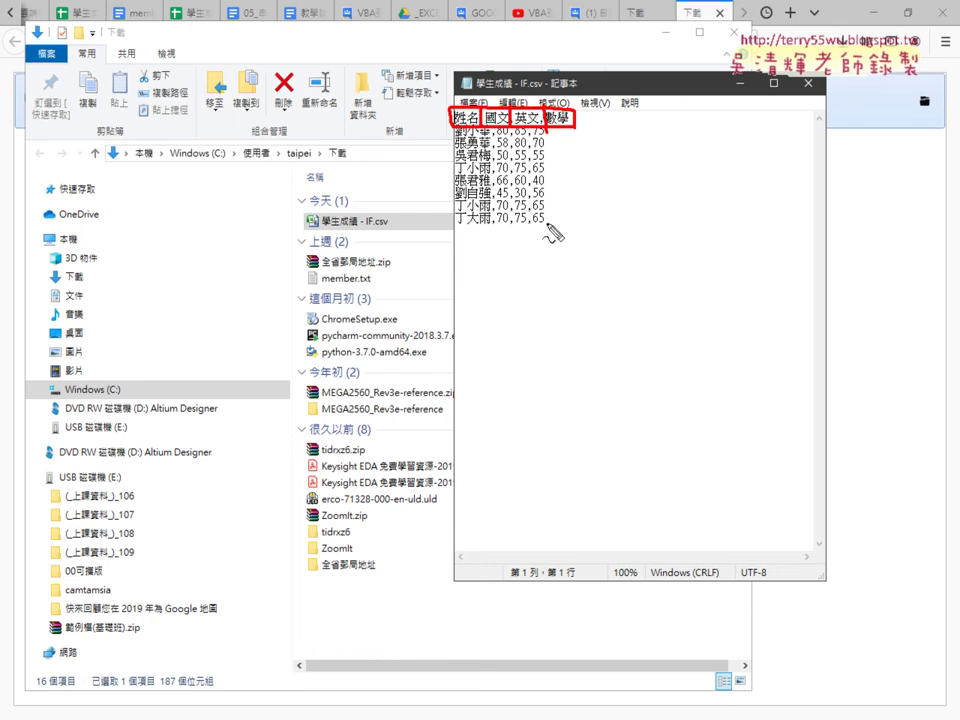
left_click_drag(548, 224, 452, 224)
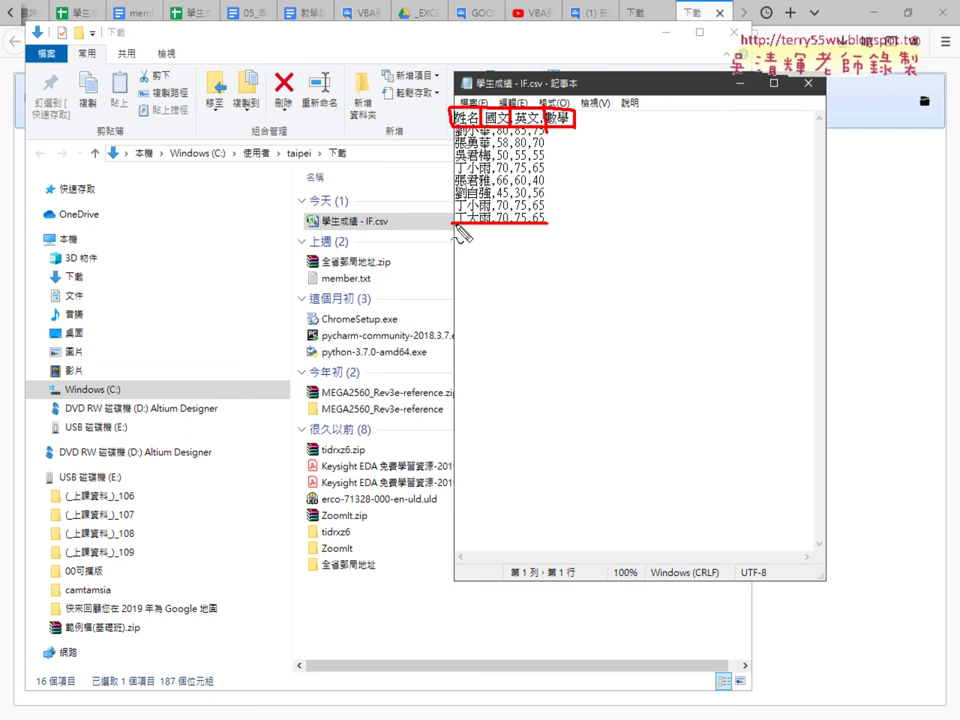
key("Escape")
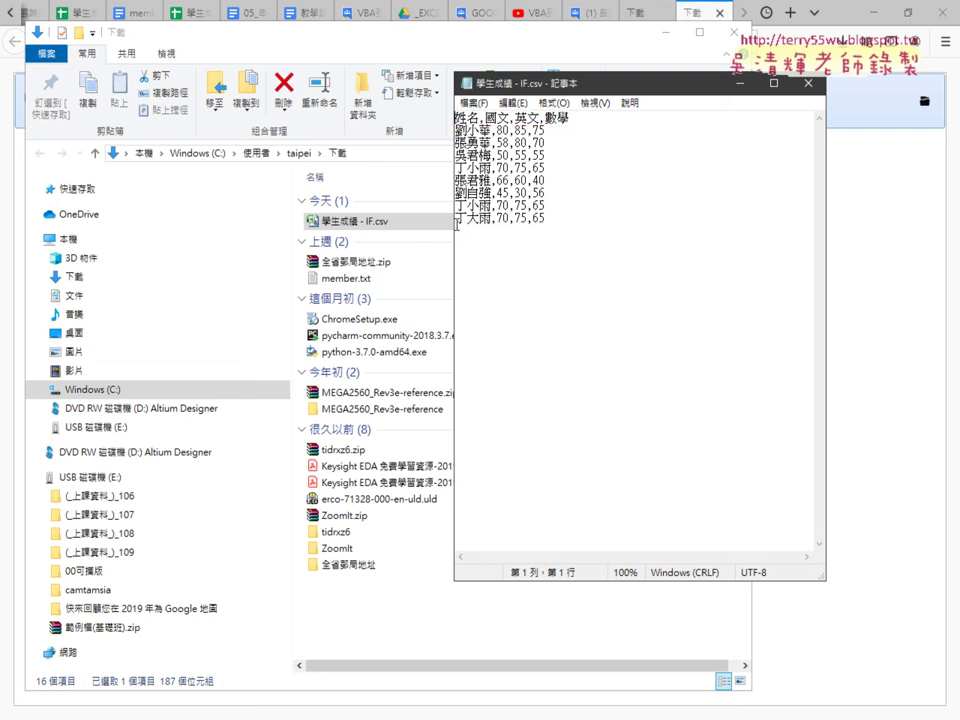
Show the lesson 05 output example totalling 國文 509, 英文 535, 數學 491
left_click(245, 13)
scroll(431, 401, "down", 3)
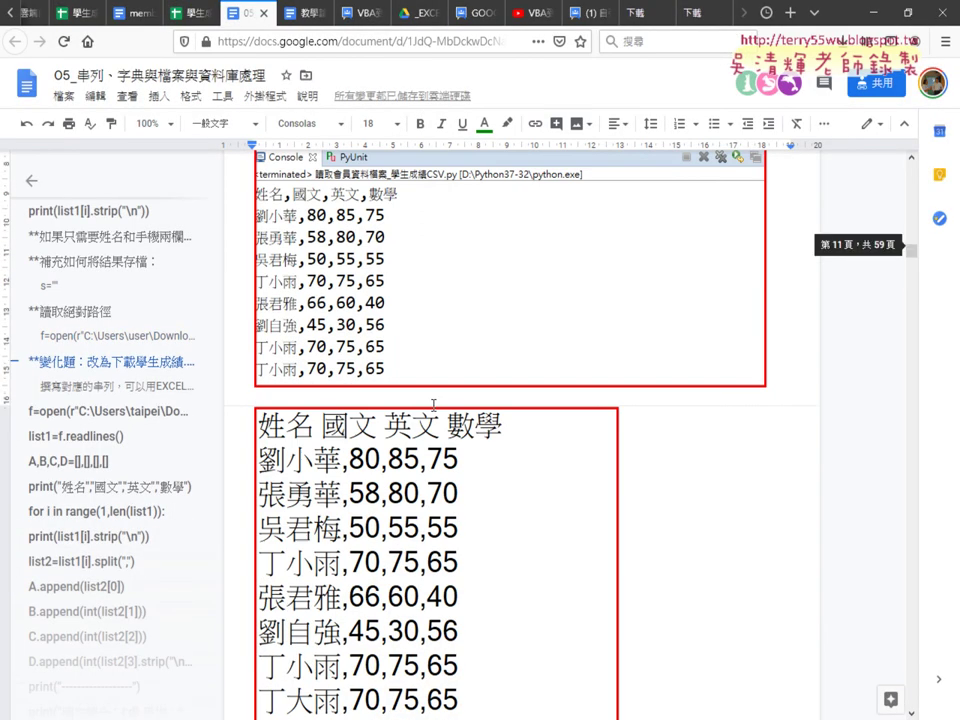
scroll(431, 401, "down", 2)
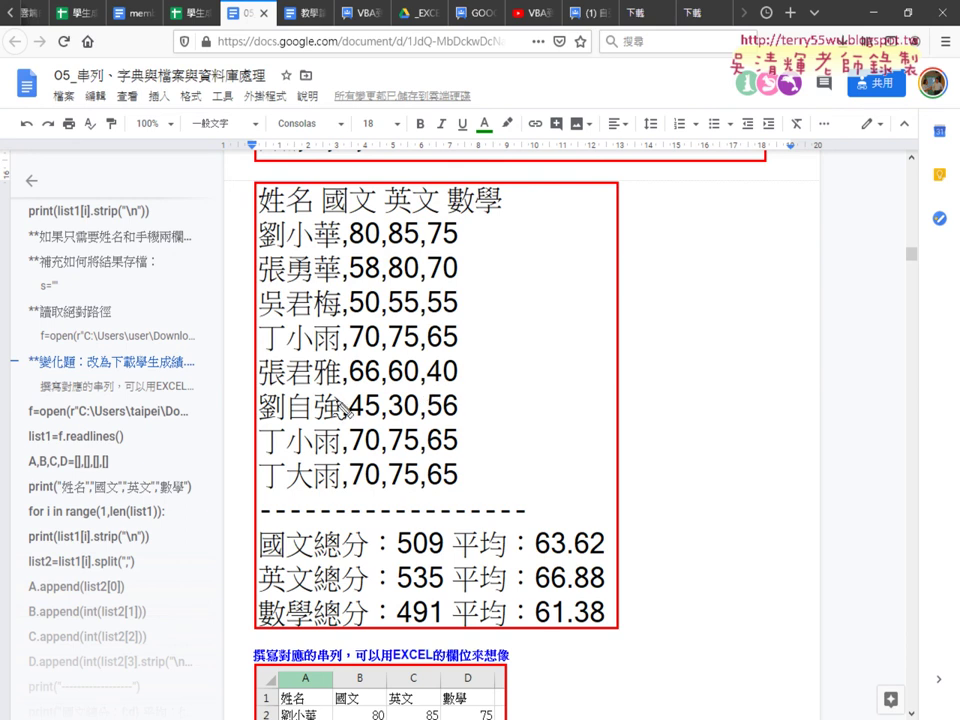
left_click_drag(259, 500, 512, 514)
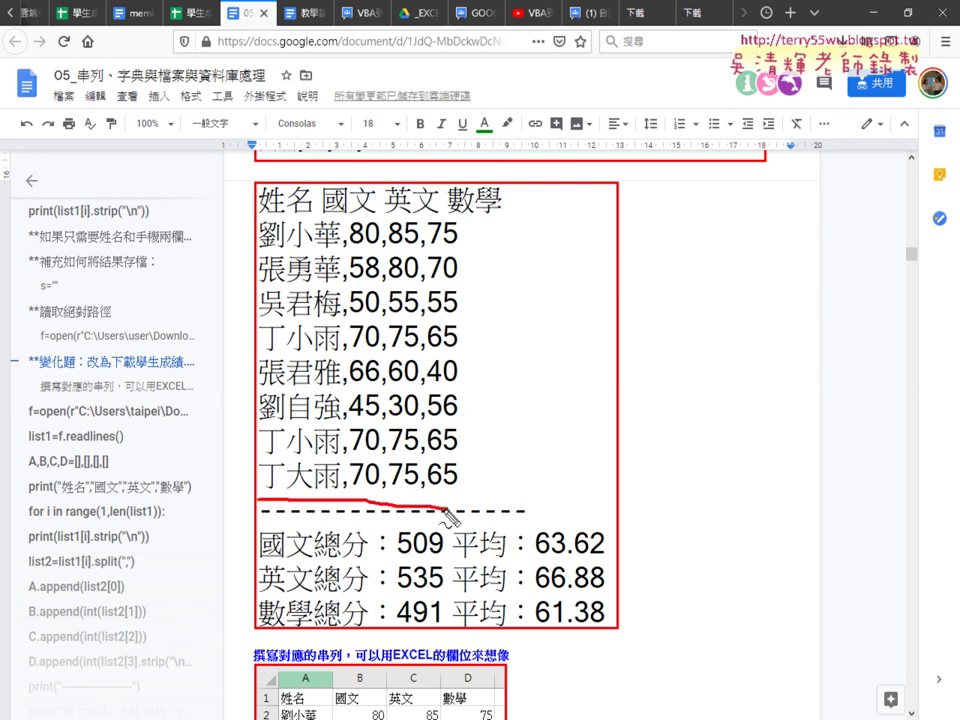
left_click_drag(812, 310, 515, 340)
left_click_drag(525, 290, 555, 358)
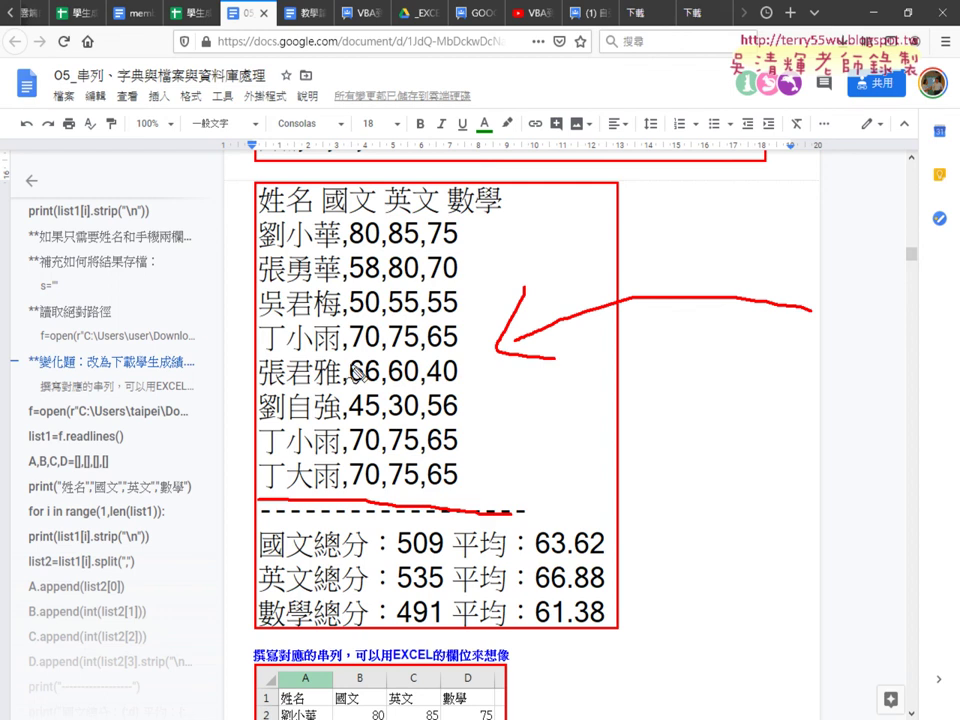
left_click_drag(420, 280, 345, 488)
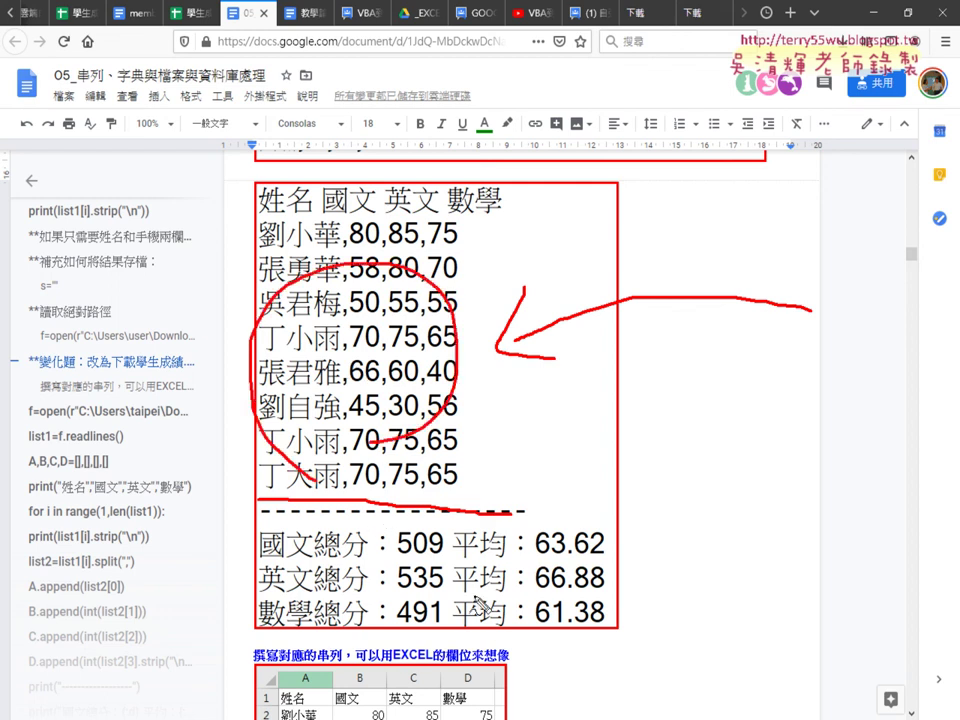
left_click_drag(398, 557, 446, 557)
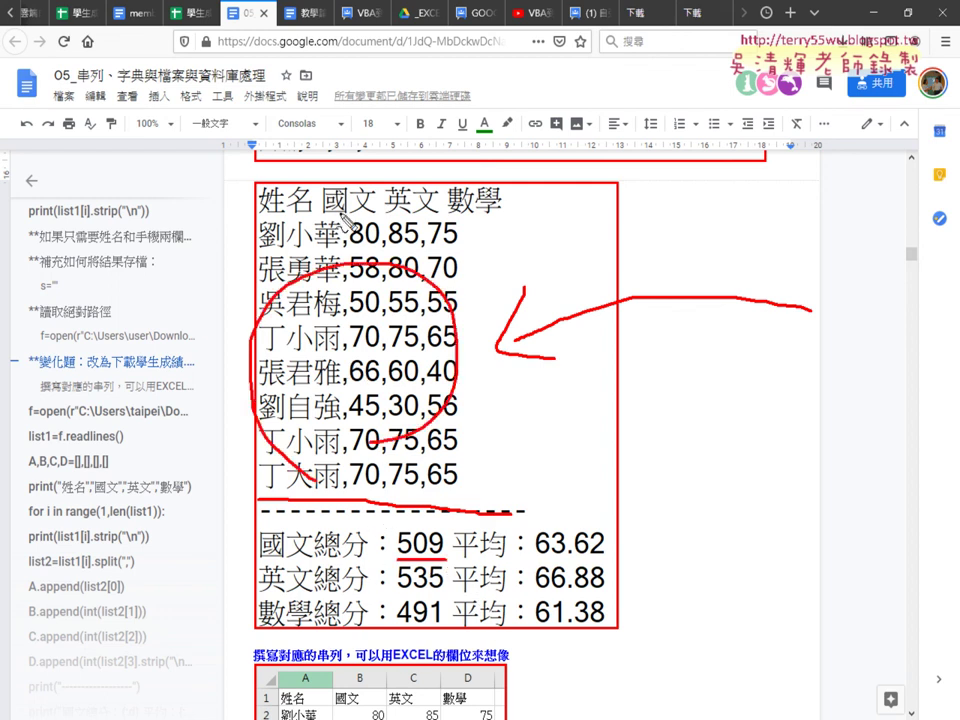
mouse_move(345, 200)
left_mouse_down()
mouse_move(350, 505)
mouse_move(352, 232)
left_mouse_up()
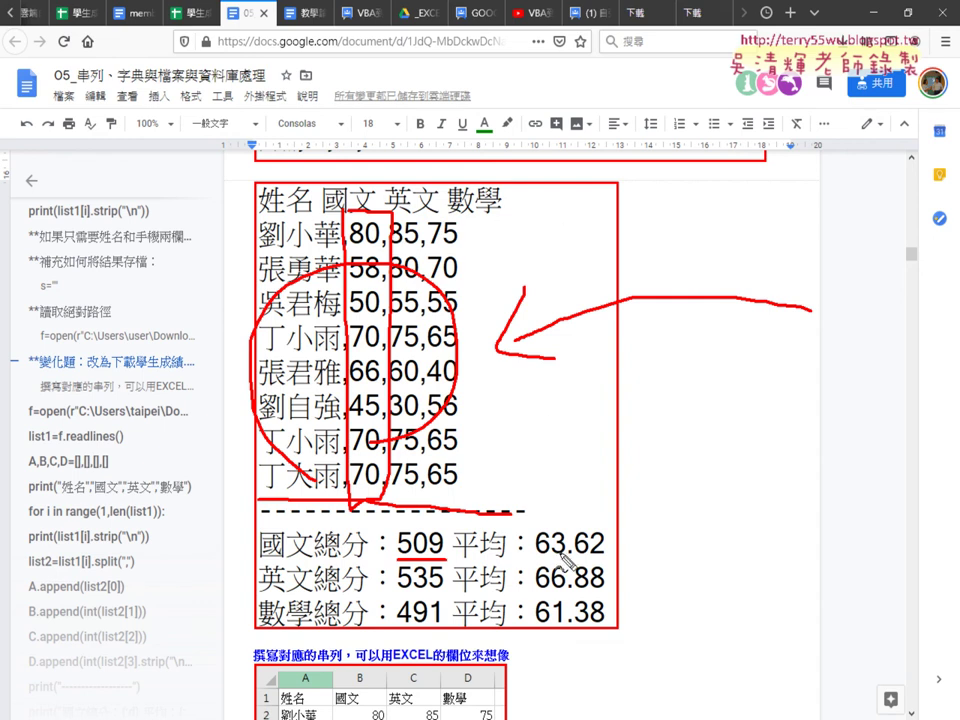
left_click_drag(535, 561, 606, 560)
left_click_drag(651, 525, 618, 584)
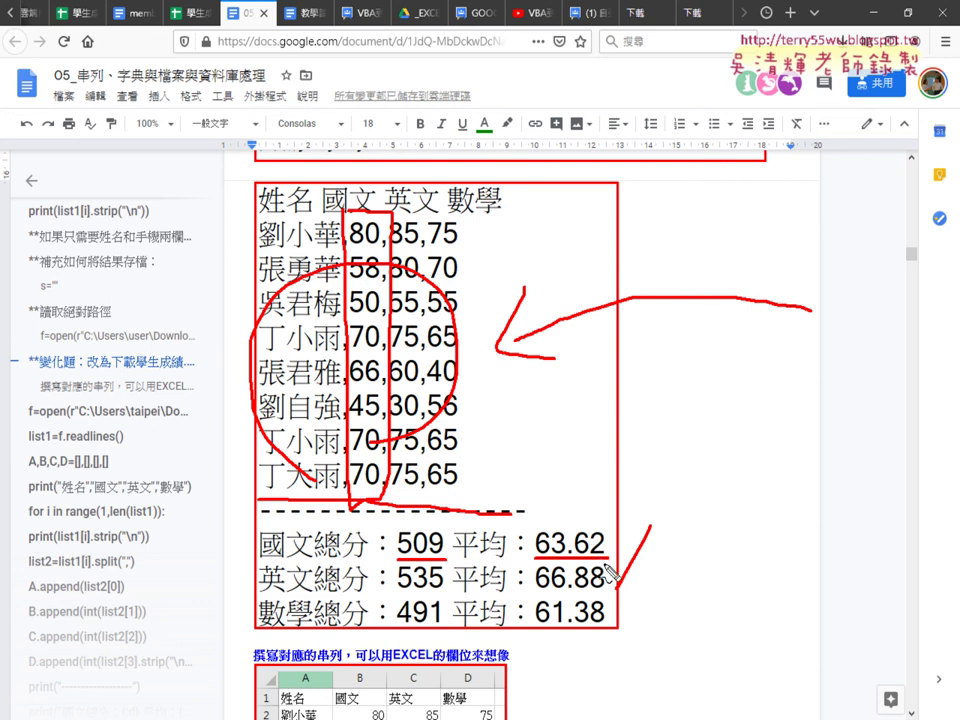
left_click_drag(604, 559, 572, 560)
left_click_drag(684, 198, 684, 266)
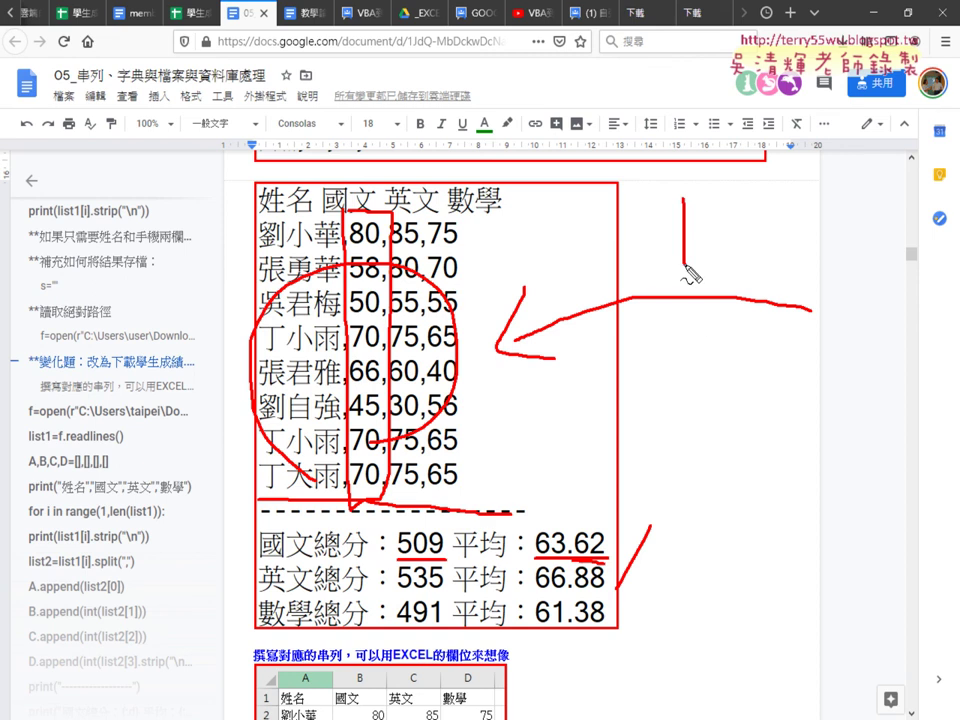
left_click_drag(778, 445, 617, 522)
left_click_drag(631, 491, 652, 516)
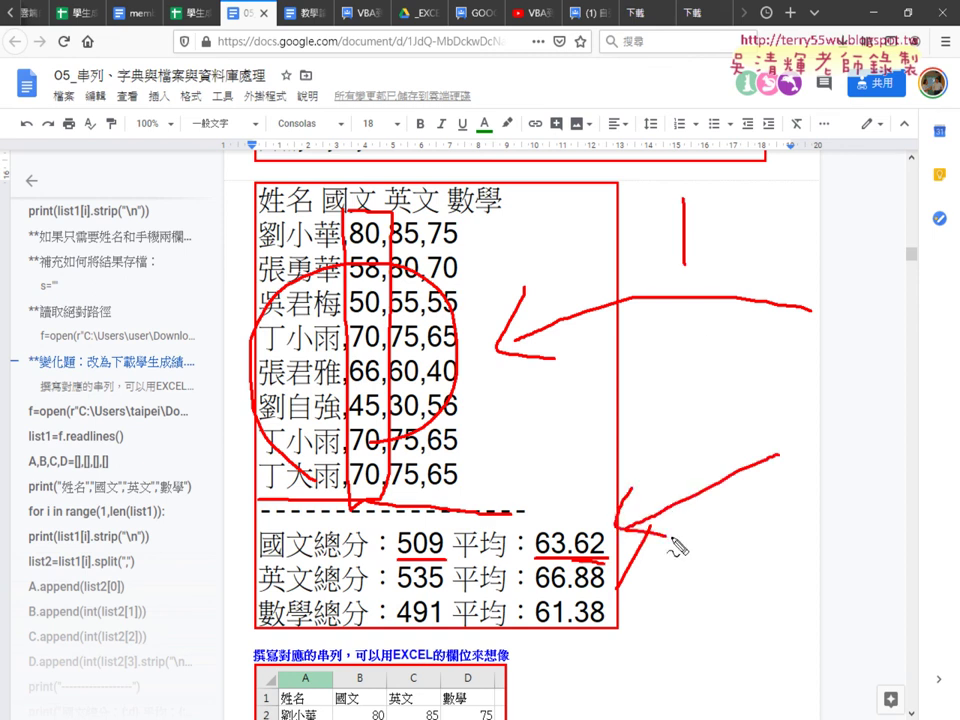
left_click_drag(805, 450, 873, 514)
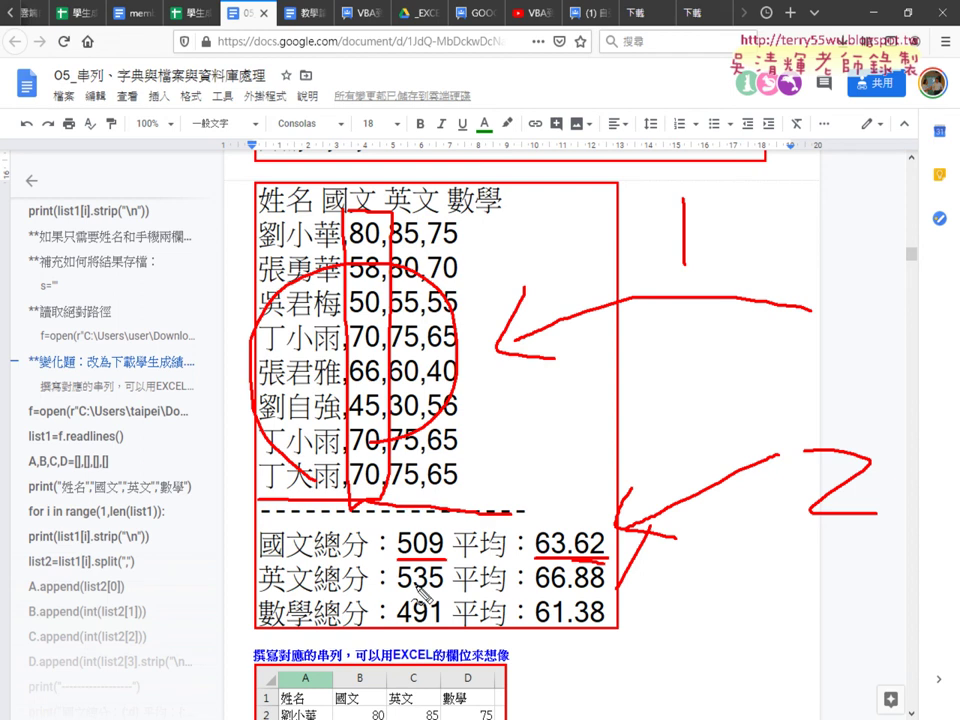
key("Escape")
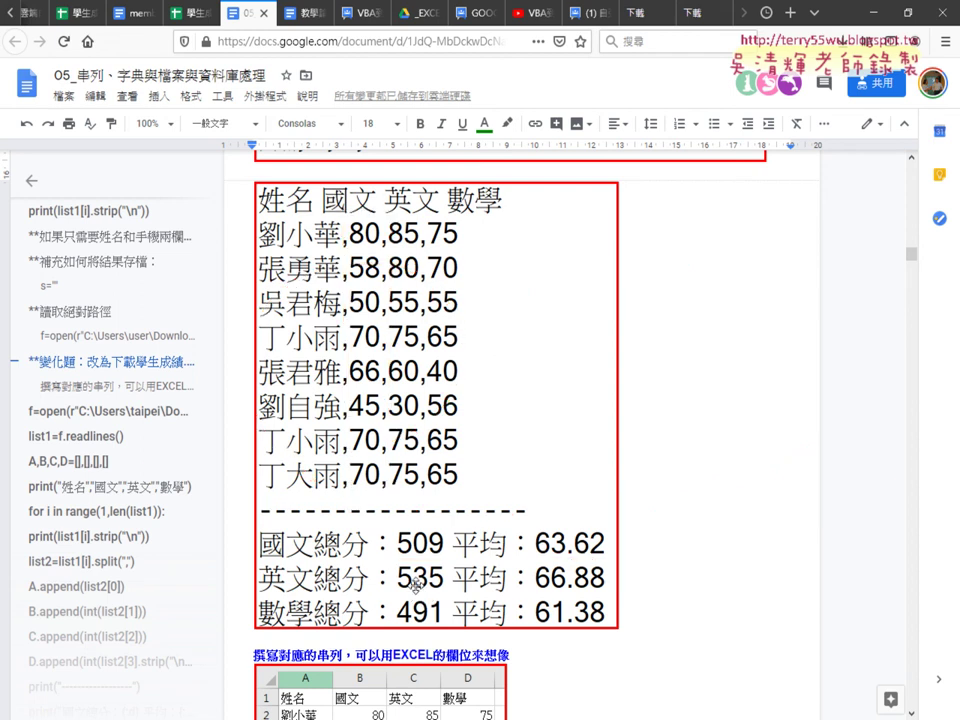
Switch to the 學生成績 spreadsheet and open File > Download toward .csv (current sheet)
left_click(186, 17)
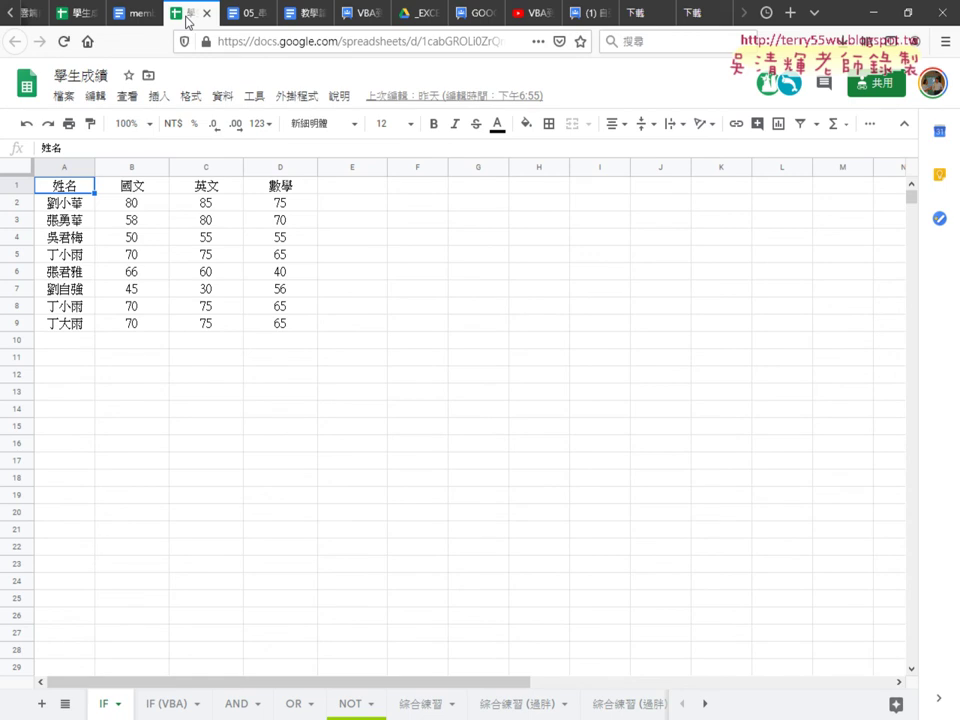
left_click(64, 96)
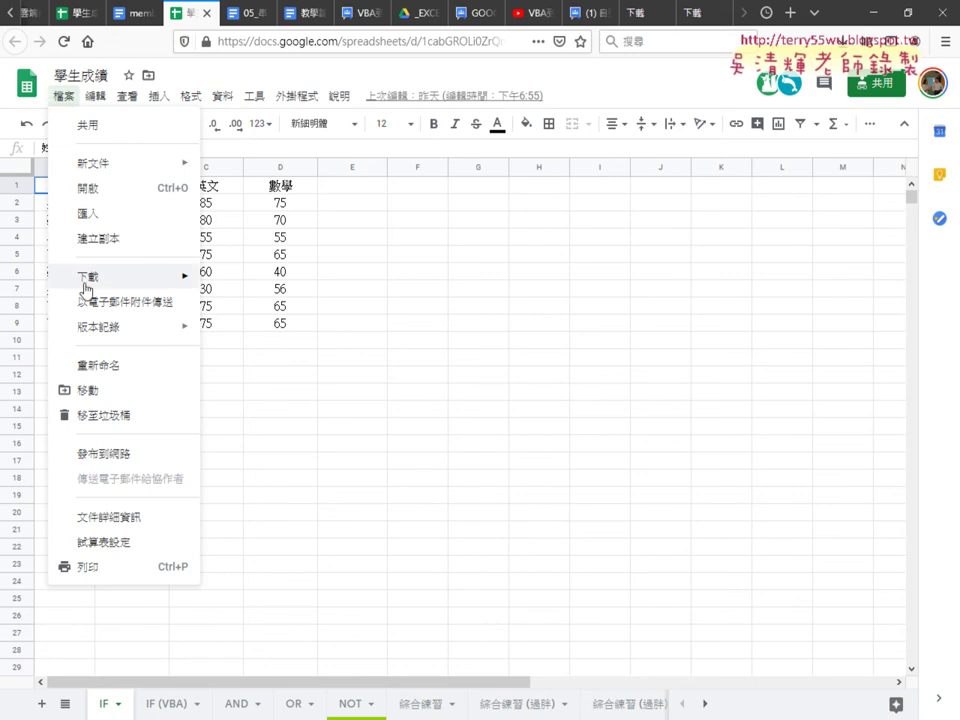
mouse_move(86, 285)
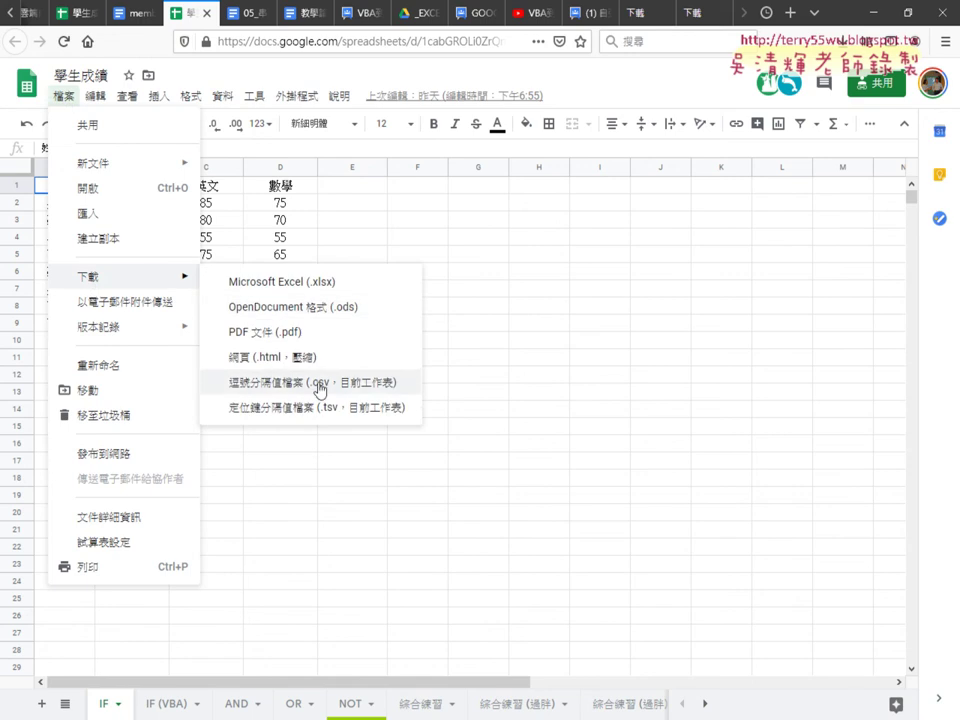